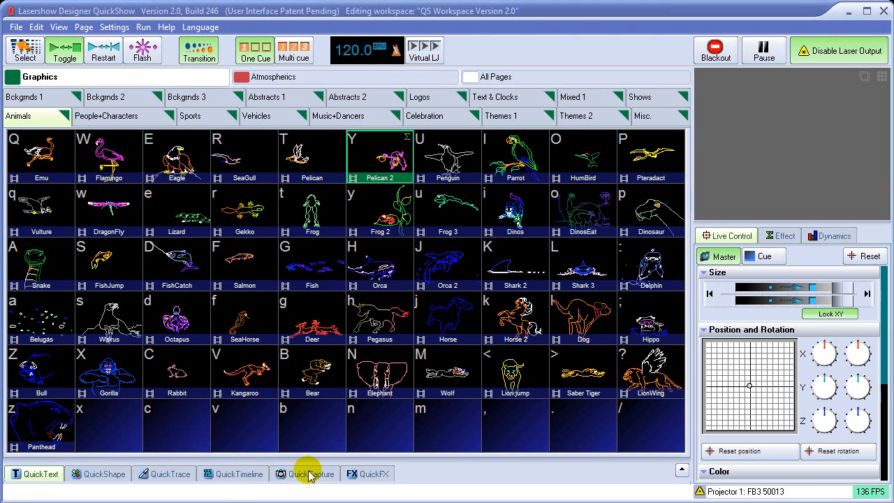
# Open the QuickTargets beam settings and enable QuickTargets for setup and use in QuickShow.
pyautogui.click(114, 34)
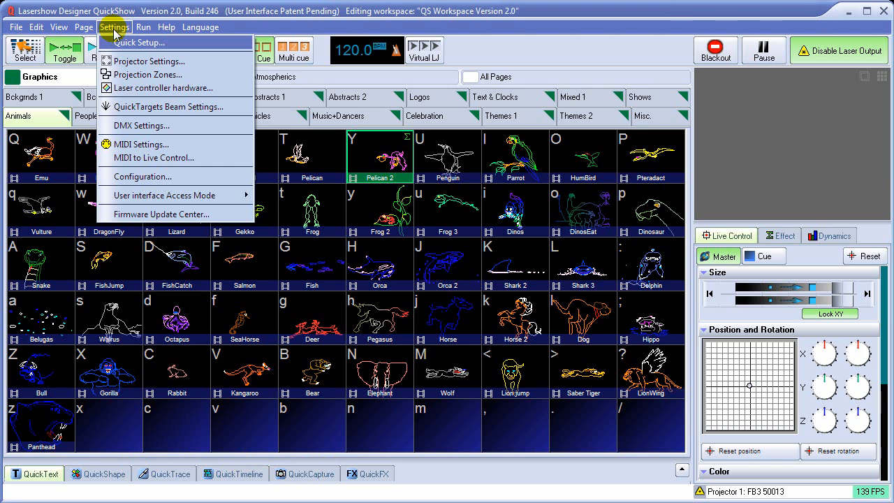
pyautogui.click(180, 107)
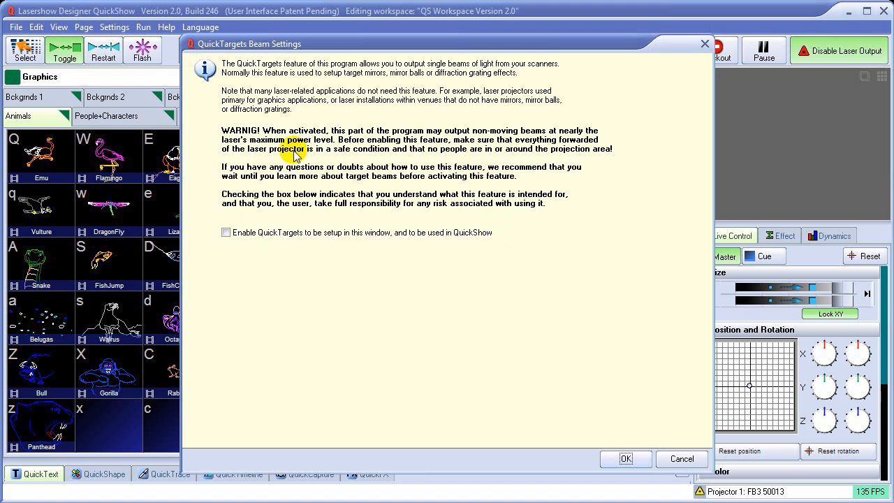
pyautogui.click(226, 233)
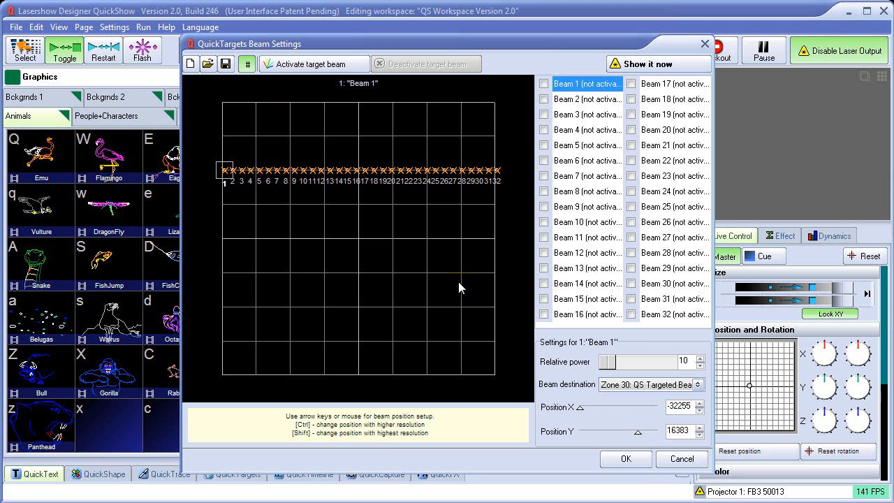
pyautogui.moveTo(388, 45); pyautogui.dragTo(387, 22)
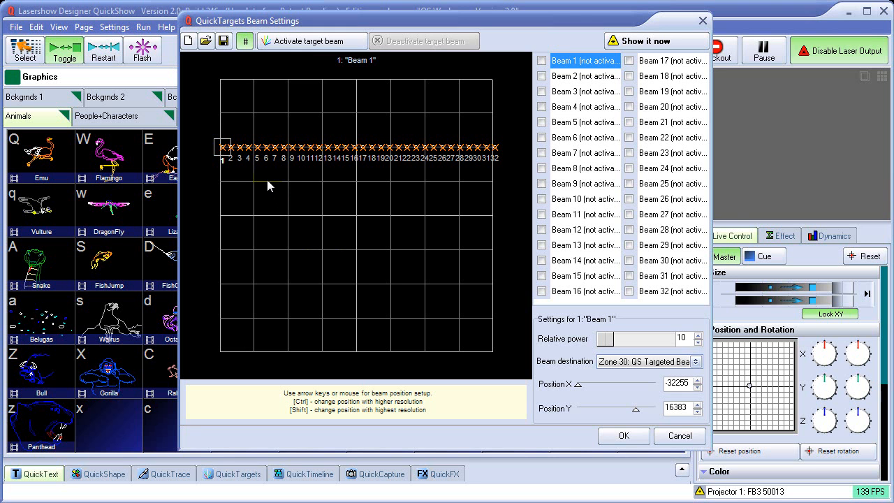
# Examine where the target beams from Beam 2 to Beam 29 sit on the grid, selecting them one after another.
pyautogui.click(575, 76)
pyautogui.click(577, 92)
pyautogui.click(574, 107)
pyautogui.click(567, 122)
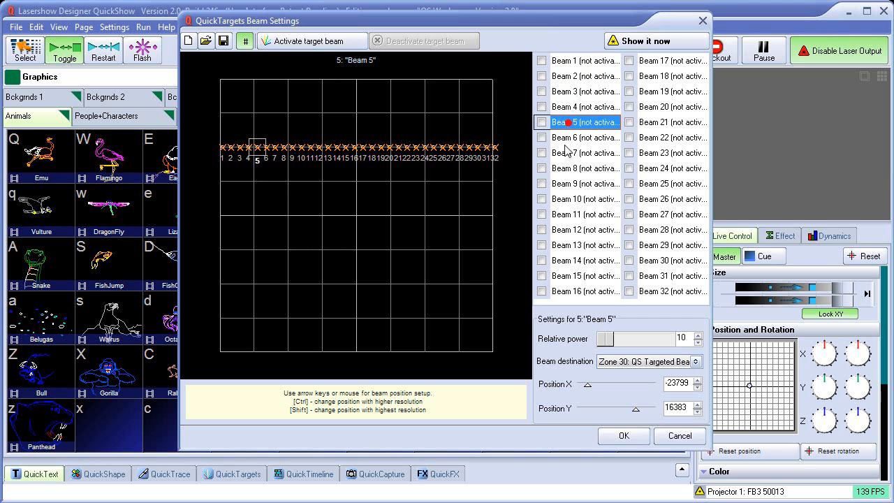
pyautogui.click(564, 139)
pyautogui.click(563, 62)
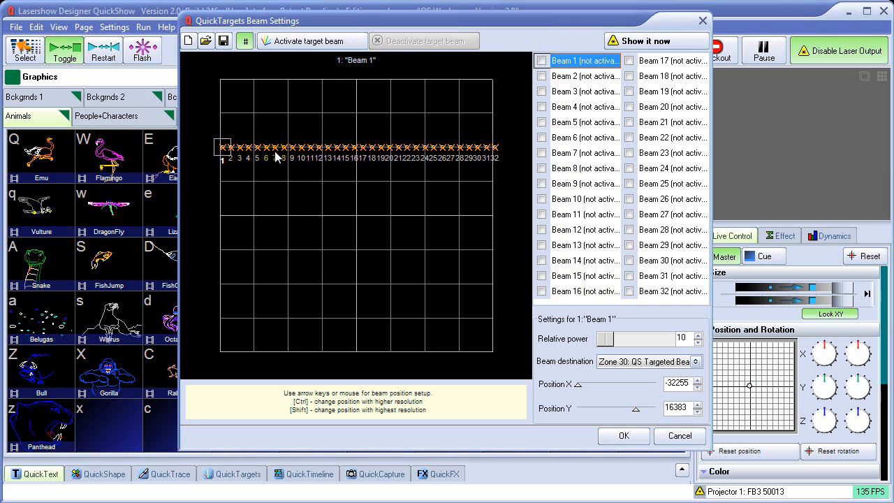
pyautogui.click(580, 75)
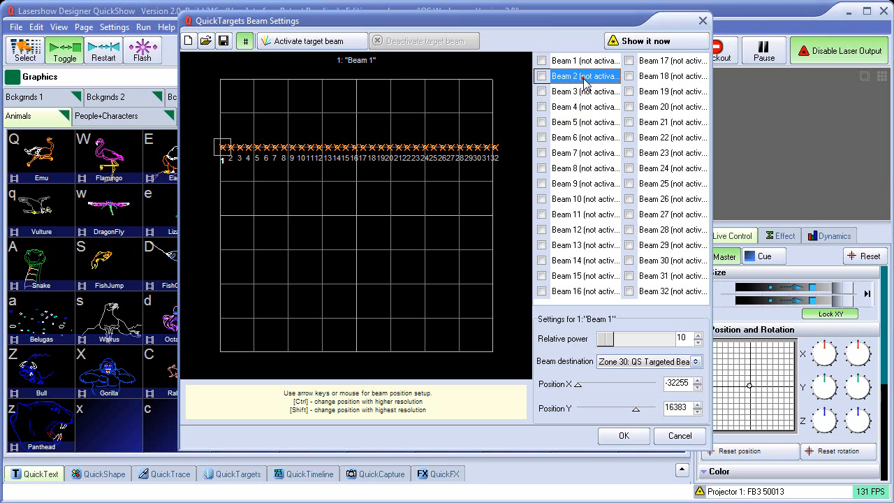
pyautogui.click(580, 92)
pyautogui.click(579, 122)
pyautogui.click(576, 168)
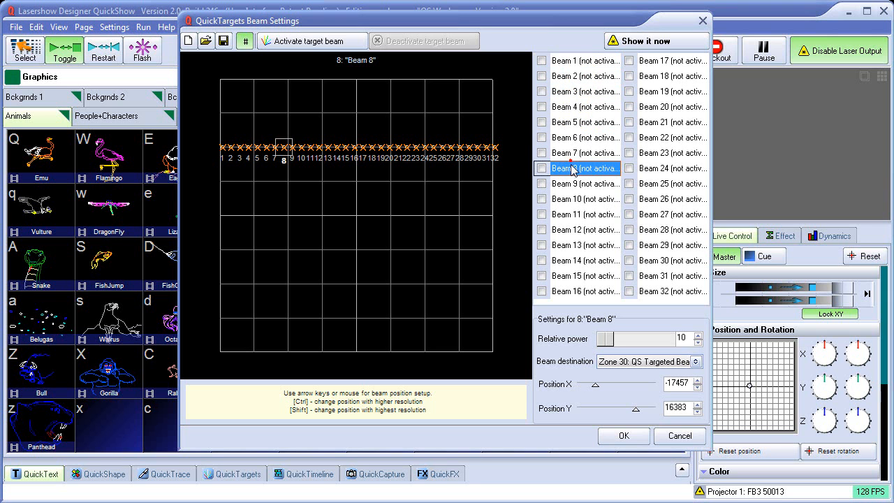
pyautogui.click(575, 200)
pyautogui.click(575, 245)
pyautogui.click(576, 276)
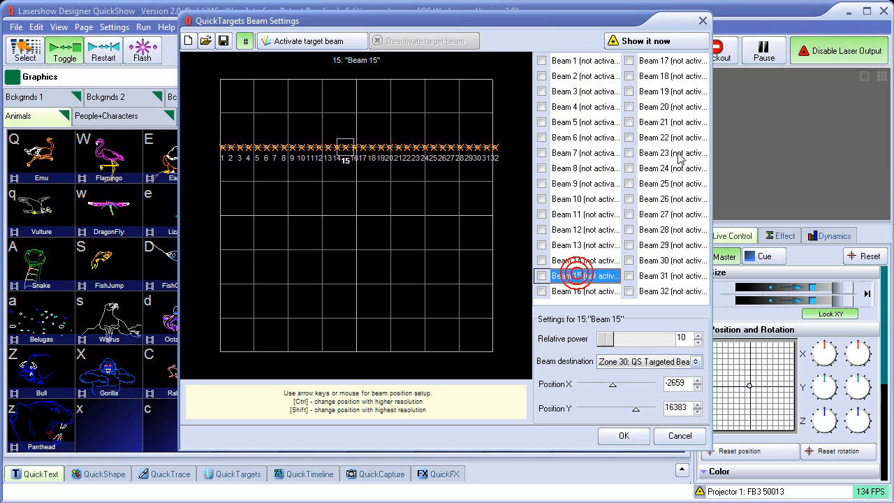
pyautogui.click(664, 107)
pyautogui.click(666, 184)
pyautogui.click(667, 245)
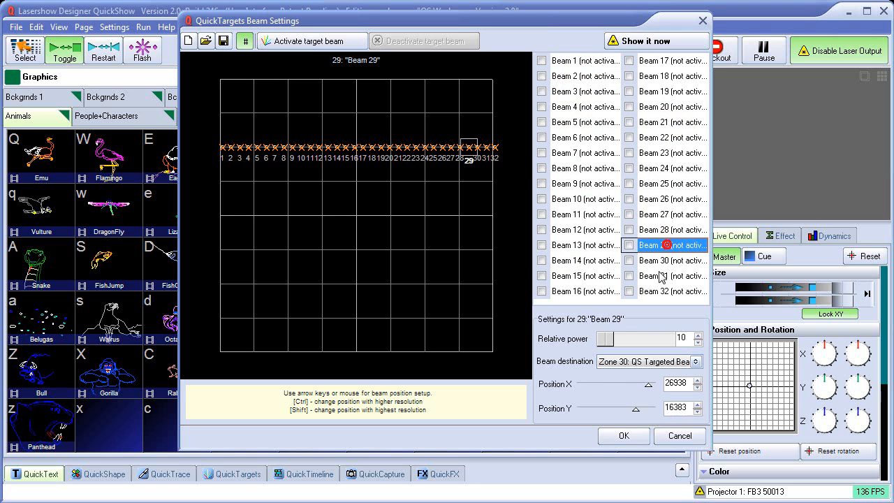
# Activate Beam 1 as a target beam, start the live laser output and switch Beam 1 on.
pyautogui.click(577, 65)
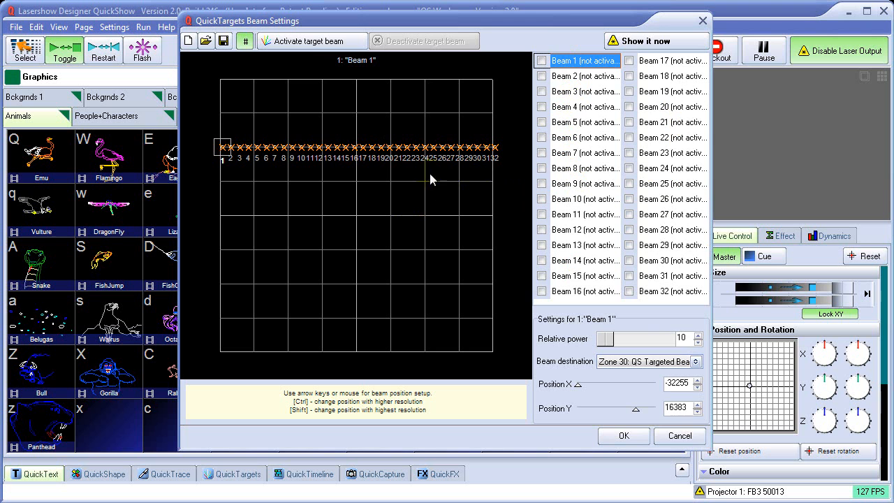
pyautogui.click(322, 46)
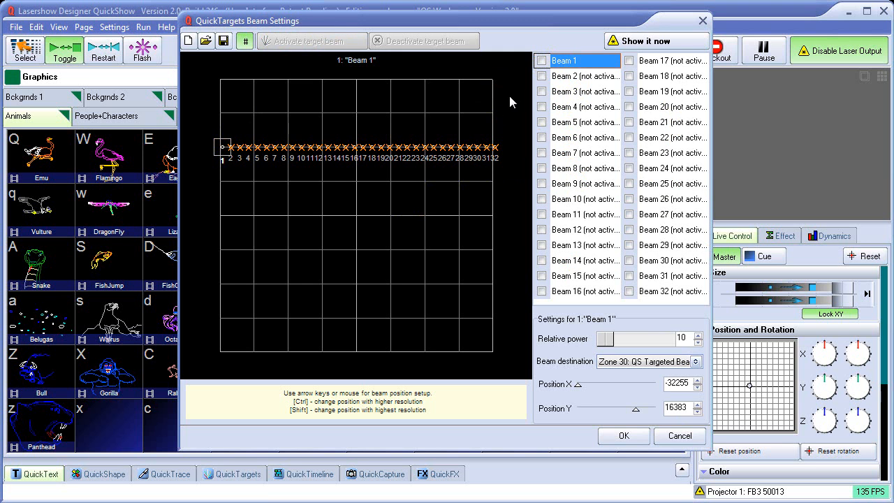
pyautogui.click(543, 62)
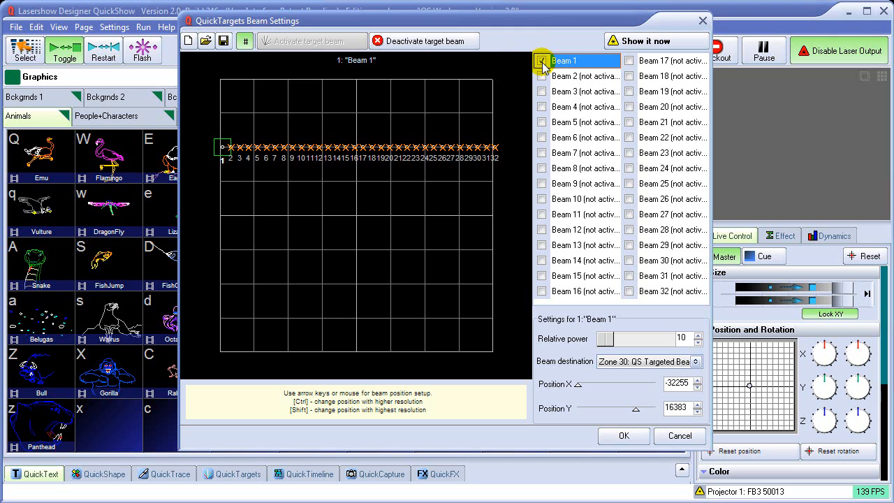
pyautogui.click(543, 63)
pyautogui.click(641, 44)
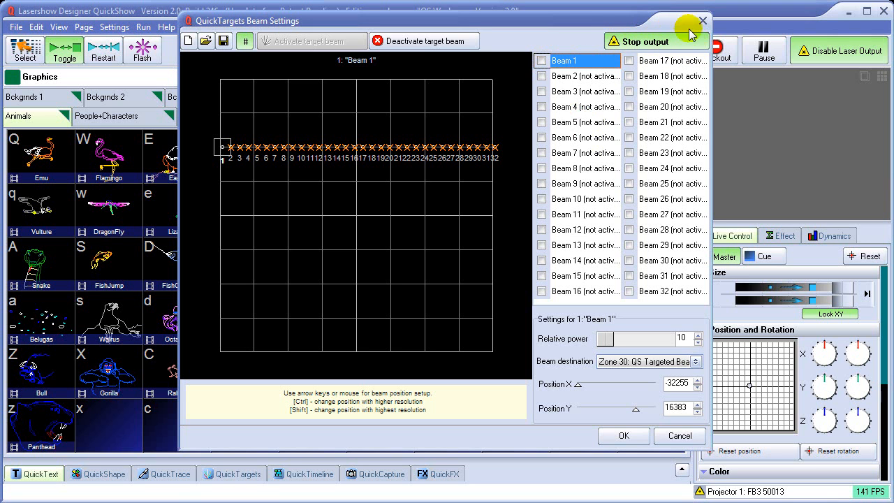
pyautogui.click(542, 62)
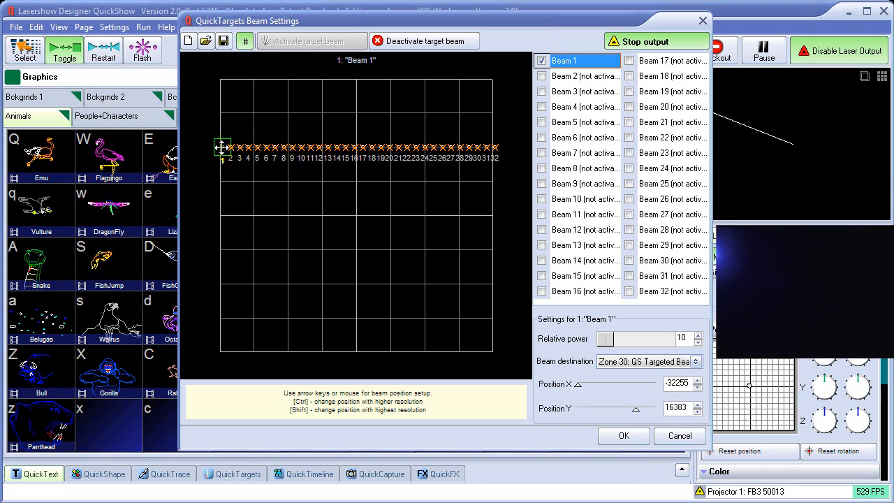
# Move Beam 1 to about X -23239, Y 21311 on the grid, and set its X position to 20000.
pyautogui.moveTo(221, 148)
pyautogui.mouseDown()
pyautogui.moveTo(247, 125)
pyautogui.moveTo(365, 119)
pyautogui.mouseUp()
pyautogui.moveTo(347, 121); pyautogui.dragTo(261, 127)
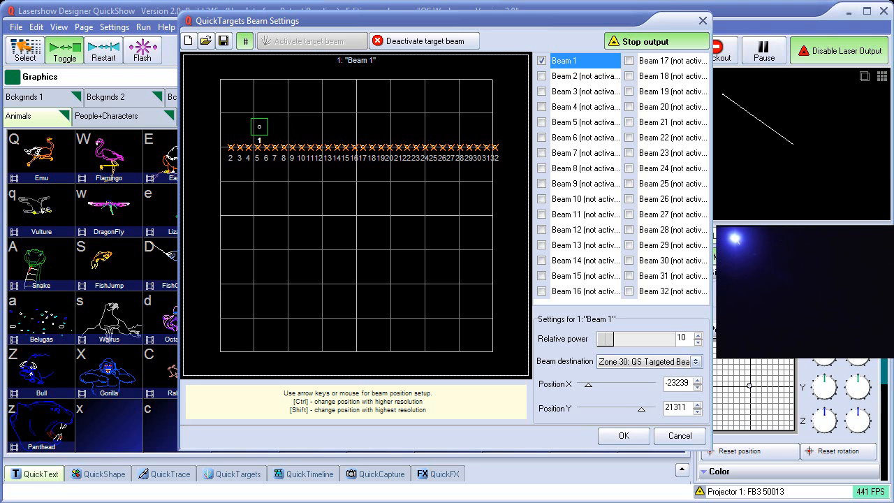
pyautogui.doubleClick(688, 385)
pyautogui.write('2000')
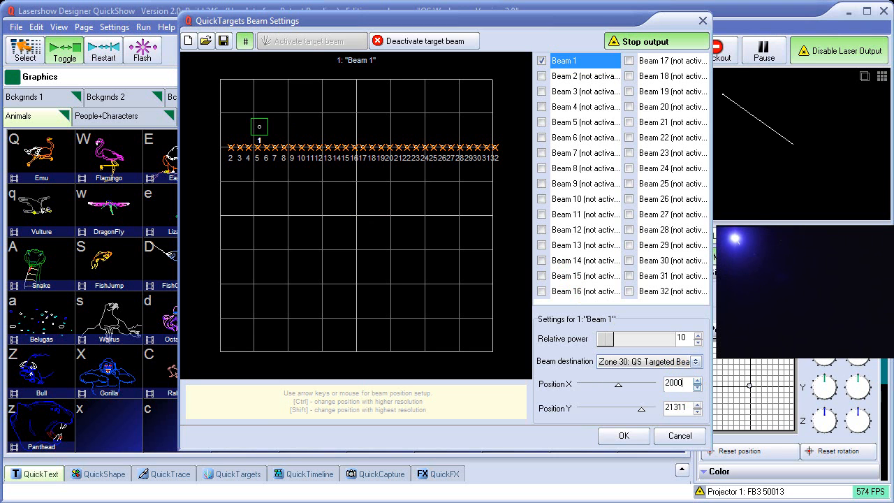
pyautogui.write('0')
pyautogui.click(691, 389)
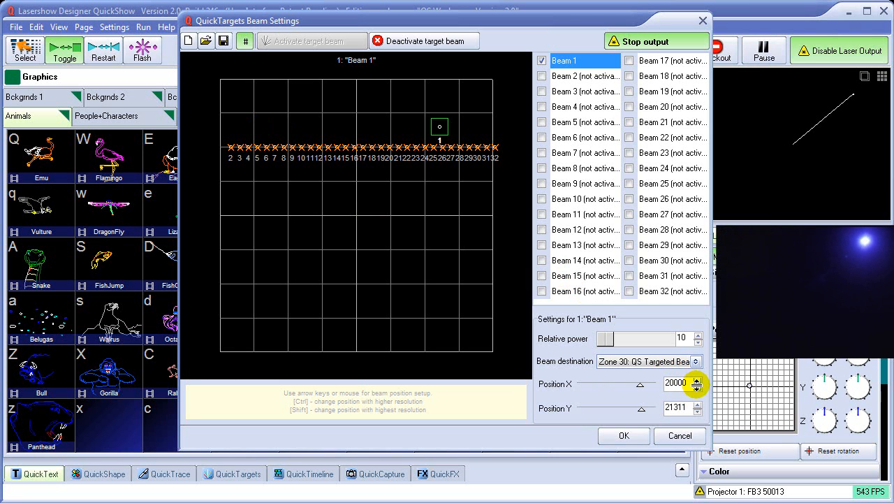
# Move Beam 1 back to the upper-left area of the grid and fine-tune it to about X -24347, Y 21087, keeping it switched on.
pyautogui.moveTo(697, 384); pyautogui.dragTo(616, 366)
pyautogui.moveTo(585, 62); pyautogui.dragTo(263, 128)
pyautogui.click(542, 61)
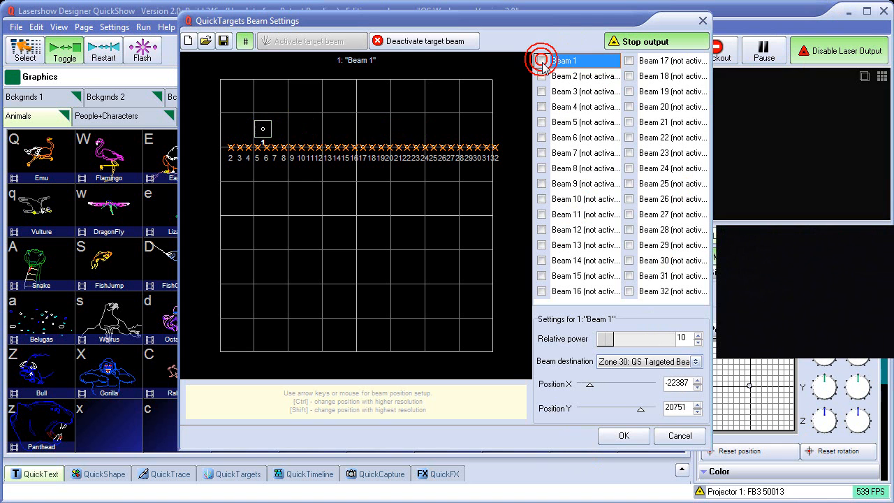
pyautogui.click(542, 61)
pyautogui.moveTo(261, 129)
pyautogui.mouseDown()
pyautogui.moveTo(243, 129)
pyautogui.moveTo(257, 124)
pyautogui.moveTo(251, 130)
pyautogui.mouseUp()
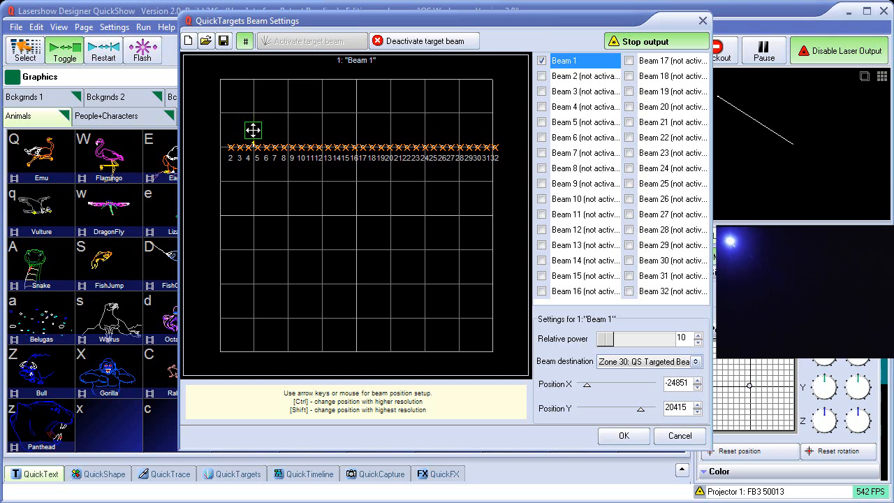
pyautogui.moveTo(253, 129)
pyautogui.mouseDown()
pyautogui.moveTo(297, 134)
pyautogui.moveTo(247, 127)
pyautogui.moveTo(255, 128)
pyautogui.mouseUp()
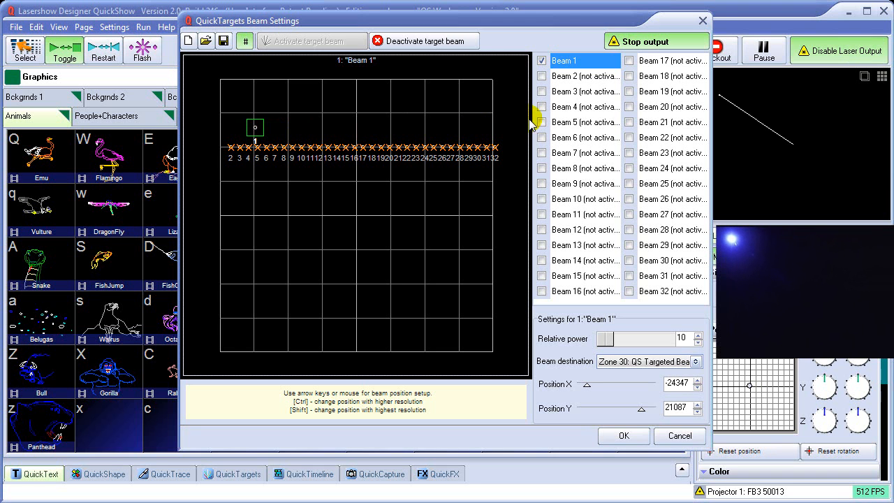
# Activate and switch on Beam 2, and place it beside Beam 1 at about X -18829, Y 21199.
pyautogui.click(560, 77)
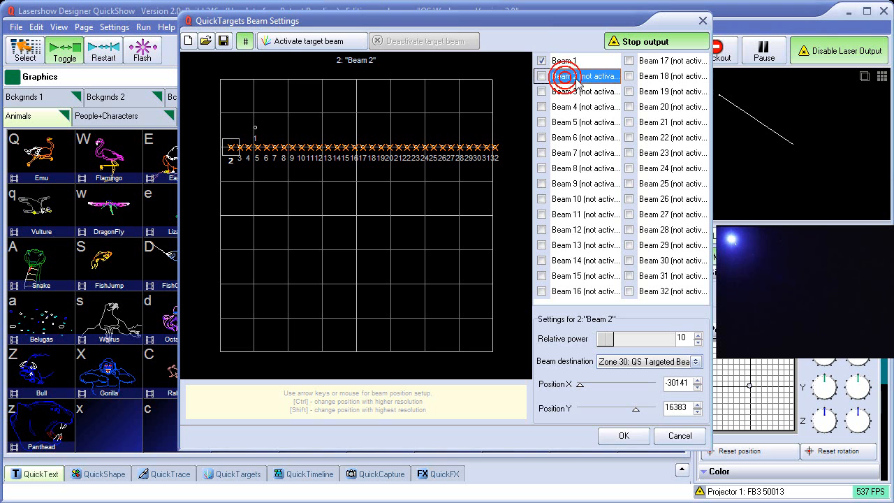
pyautogui.click(325, 44)
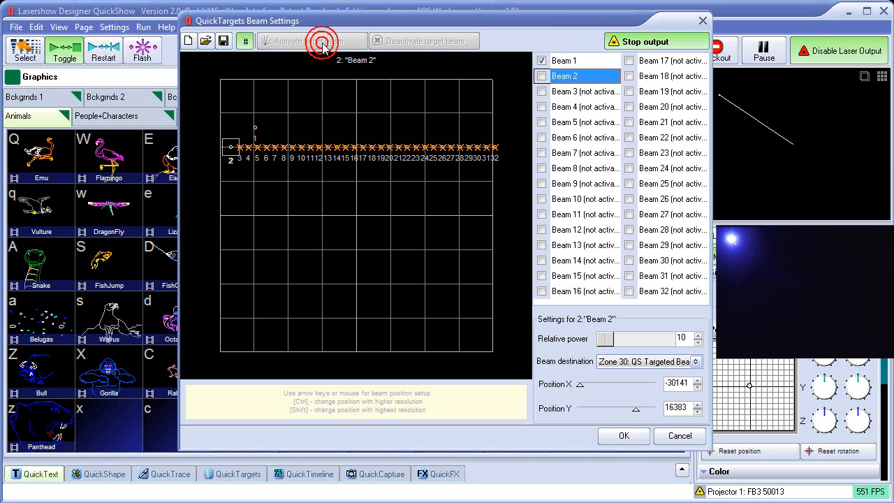
pyautogui.click(543, 76)
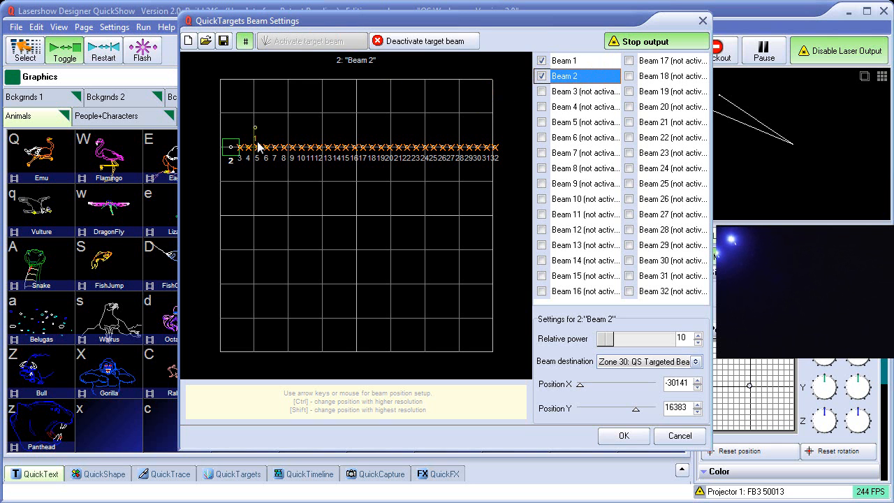
pyautogui.moveTo(229, 147)
pyautogui.mouseDown()
pyautogui.moveTo(285, 129)
pyautogui.moveTo(278, 127)
pyautogui.mouseUp()
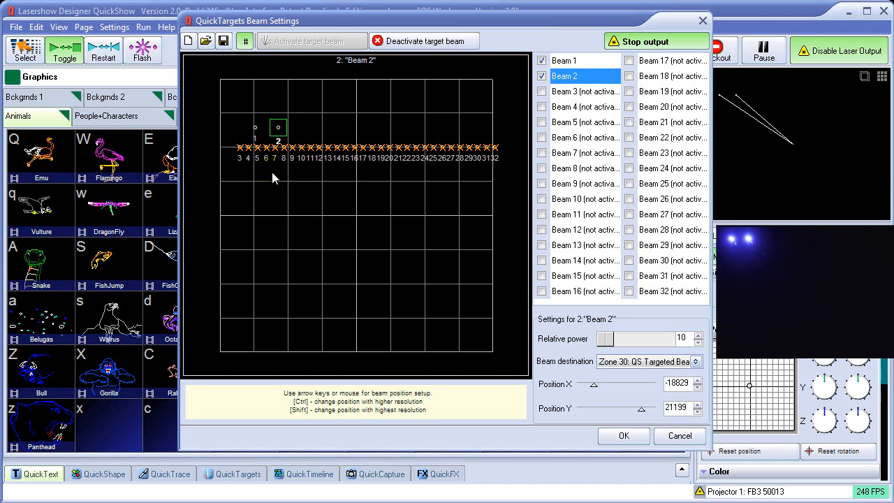
# Examine the individual settings of Beams 1 to 5, finishing with Beam 1 selected and the laser output running.
pyautogui.click(255, 127)
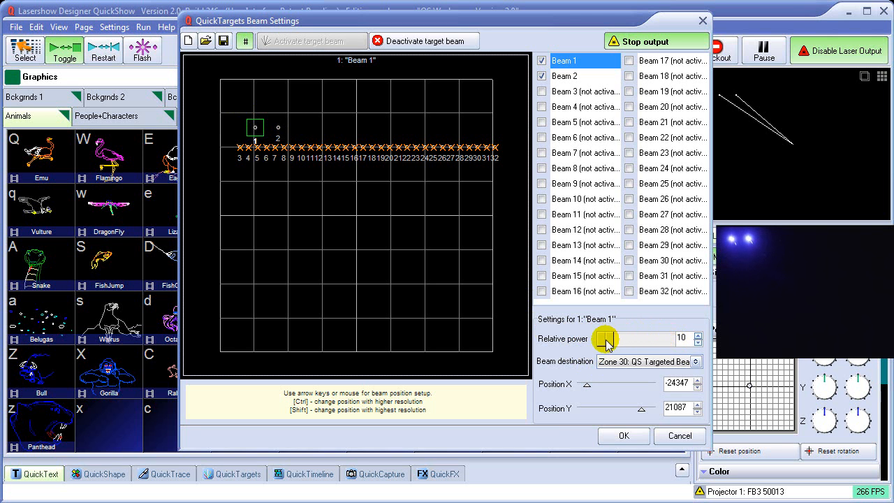
pyautogui.click(565, 76)
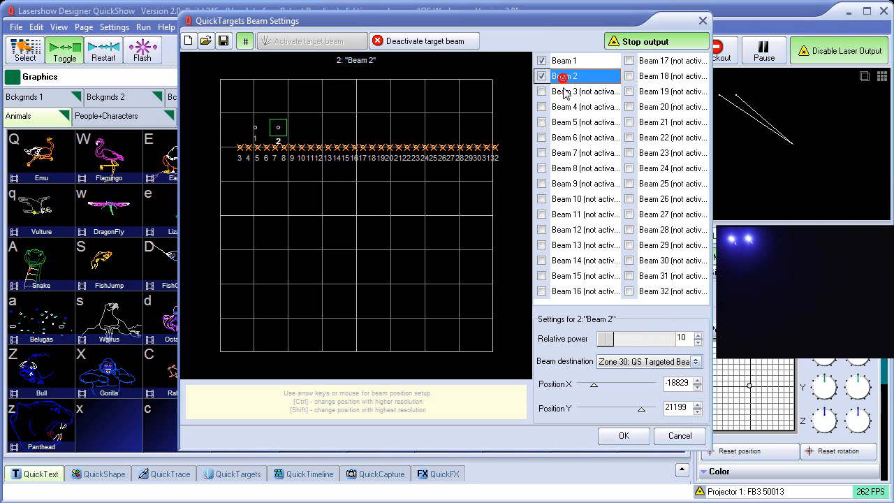
pyautogui.click(564, 91)
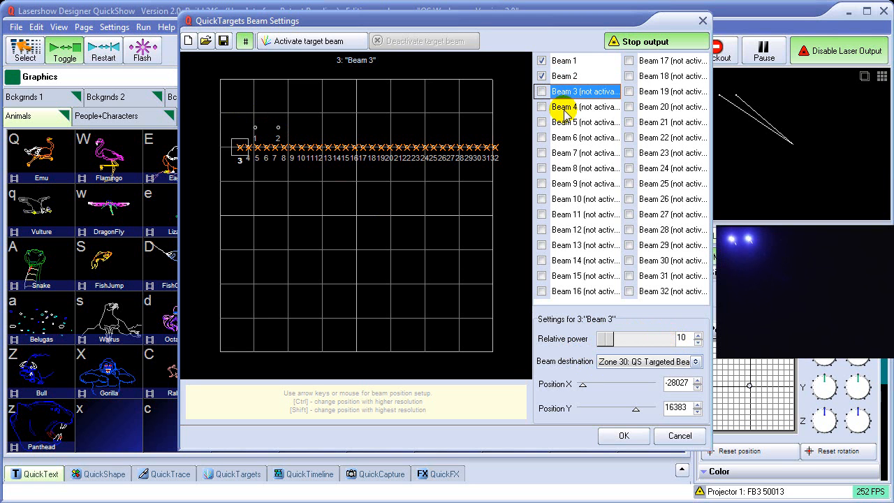
pyautogui.click(565, 107)
pyautogui.click(564, 123)
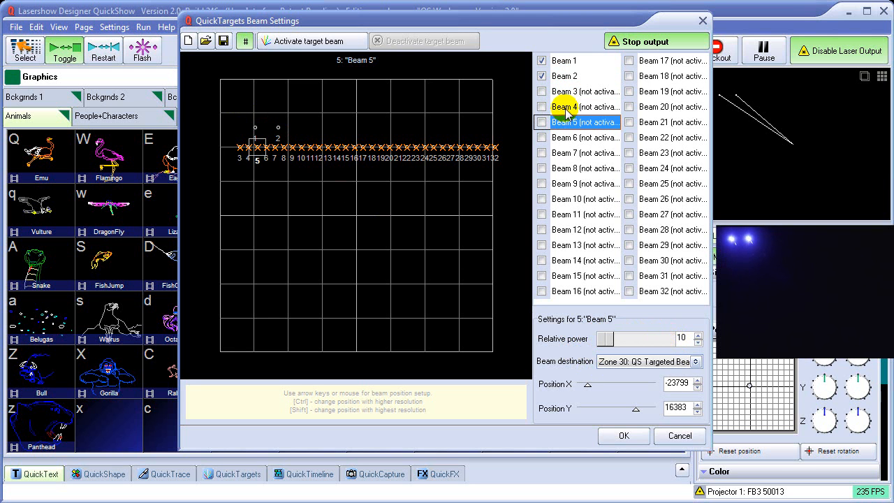
pyautogui.click(565, 92)
pyautogui.click(565, 76)
pyautogui.click(563, 61)
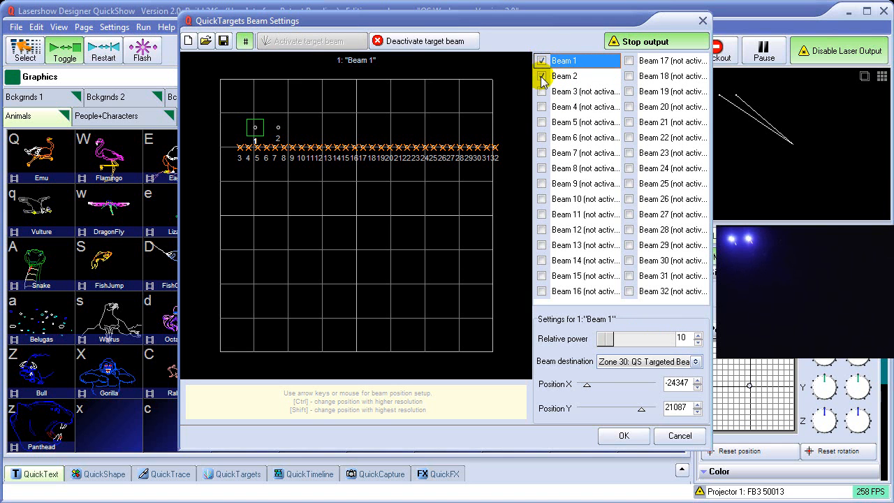
pyautogui.click(624, 44)
pyautogui.click(624, 43)
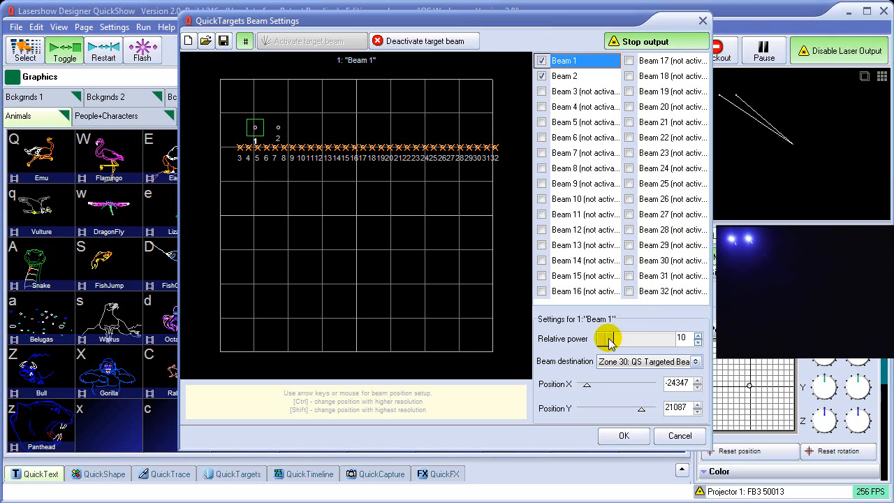
# Shift Beam 1 farther from Beam 2 to about X -27035, Y 21199 on the grid.
pyautogui.moveTo(605, 341)
pyautogui.mouseDown()
pyautogui.moveTo(663, 342)
pyautogui.moveTo(605, 345)
pyautogui.mouseUp()
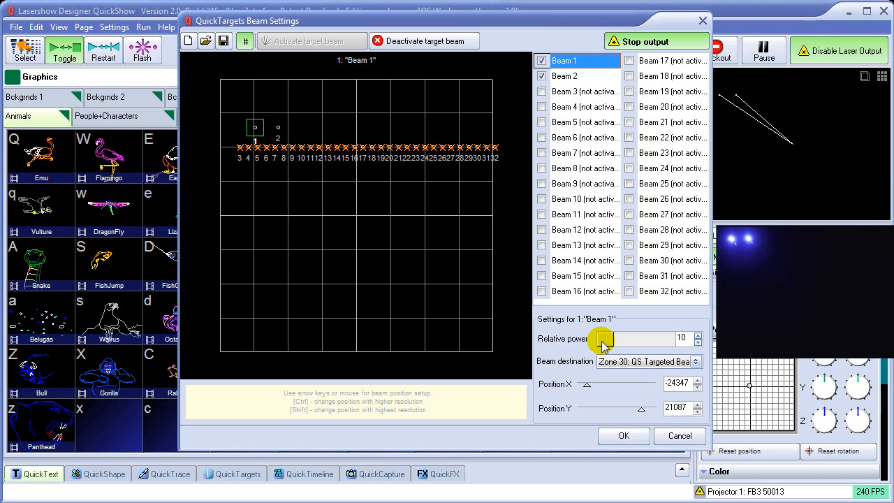
pyautogui.moveTo(607, 341); pyautogui.dragTo(584, 340)
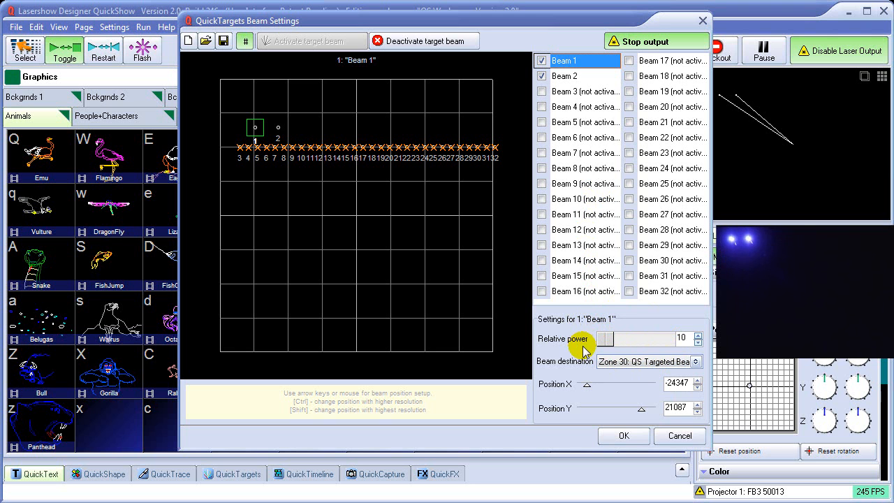
pyautogui.moveTo(256, 136)
pyautogui.mouseDown()
pyautogui.moveTo(241, 134)
pyautogui.moveTo(267, 132)
pyautogui.moveTo(246, 136)
pyautogui.mouseUp()
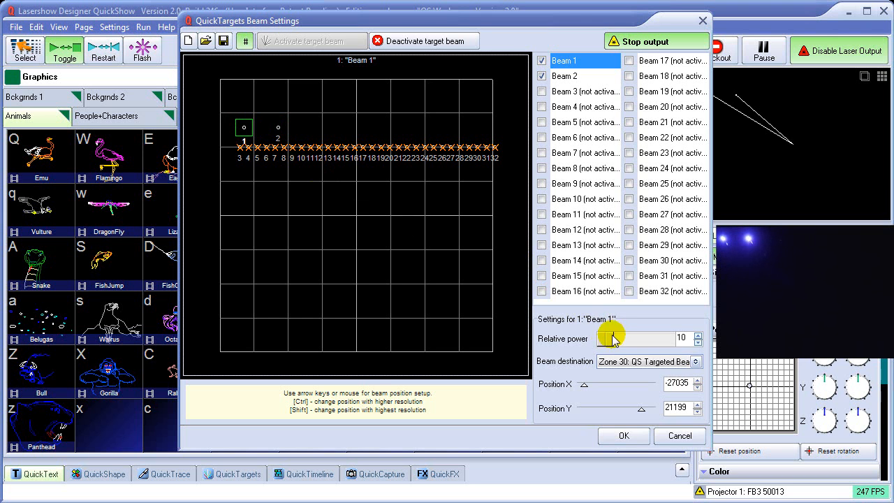
pyautogui.moveTo(603, 341)
pyautogui.mouseDown()
pyautogui.moveTo(644, 344)
pyautogui.moveTo(594, 339)
pyautogui.mouseUp()
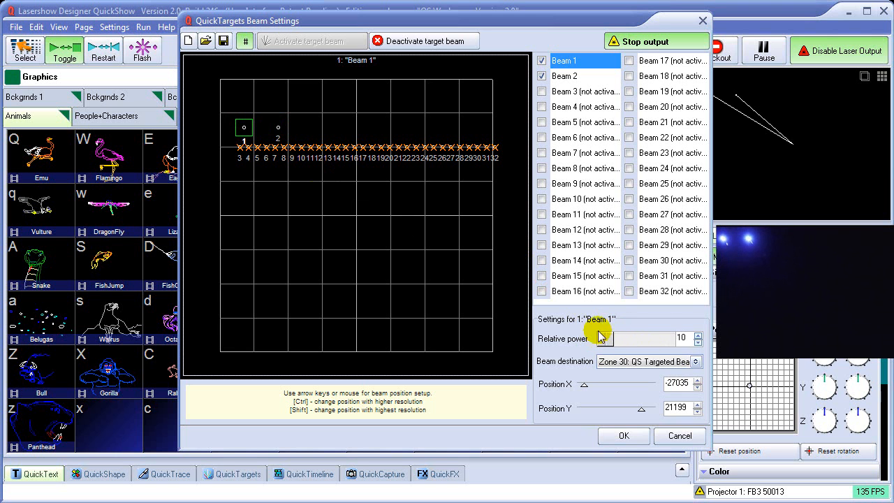
# Accept the beam positions, and reopen the QuickTargets beam settings to check that Beams 1 and 2 are active.
pyautogui.click(633, 444)
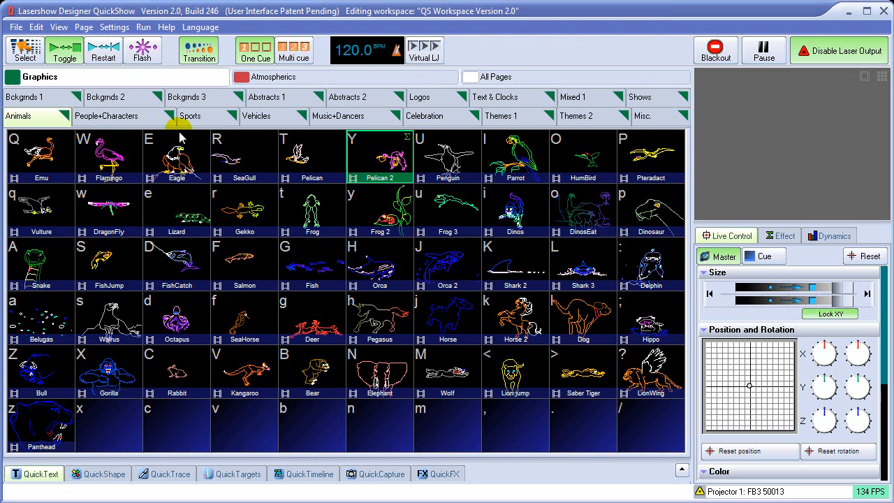
pyautogui.click(112, 26)
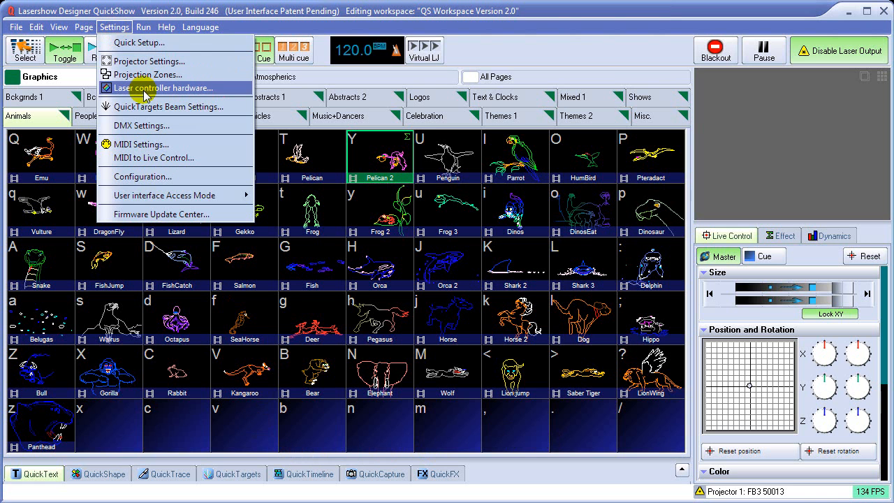
pyautogui.click(149, 111)
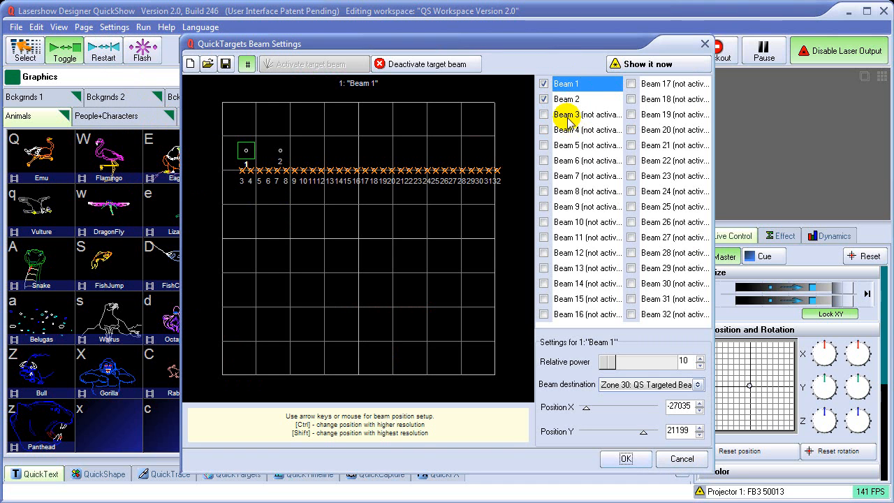
pyautogui.click(624, 459)
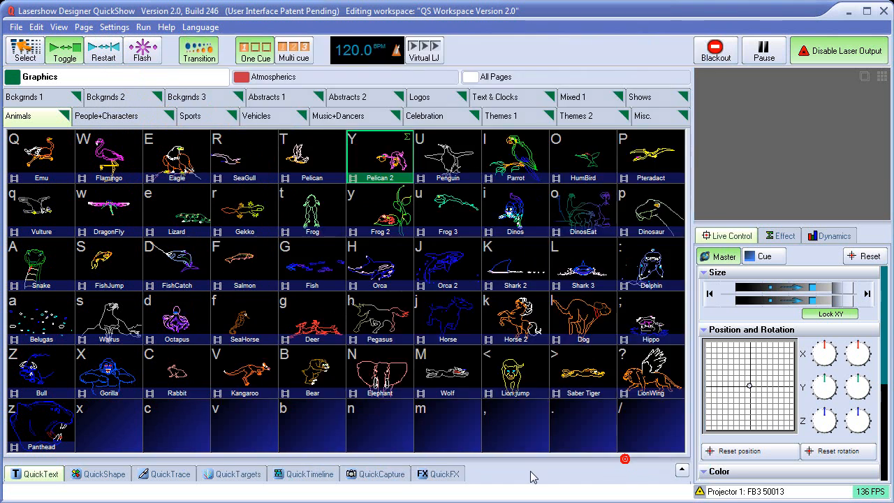
# Open the QuickTargets sequence editor and check Beams 2 and 1 in Step 1.
pyautogui.click(238, 474)
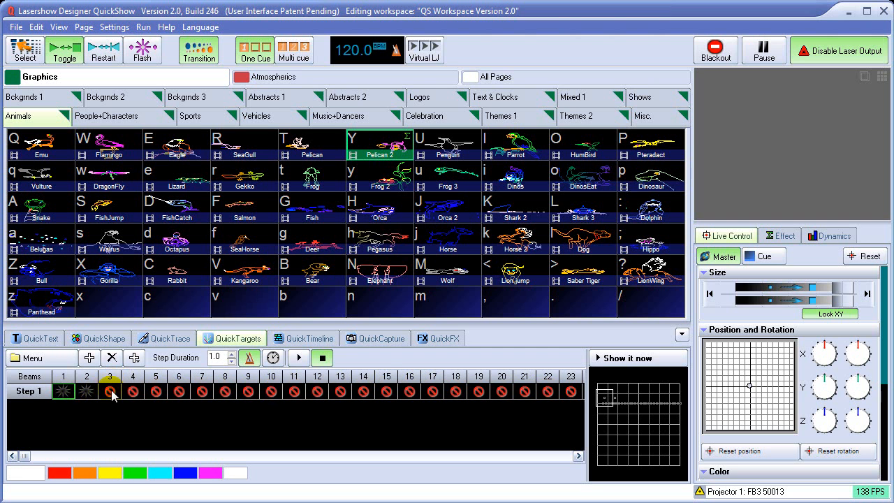
pyautogui.click(85, 392)
pyautogui.click(67, 393)
# Select the Cross Color 1-16 cue on the Atmospherics Targets page and review its beam steps in QuickTargets.
pyautogui.click(326, 78)
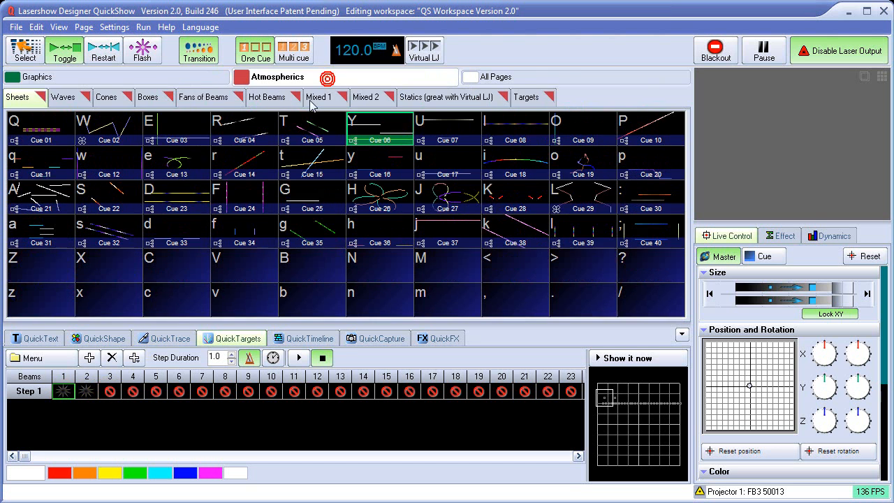
pyautogui.click(525, 98)
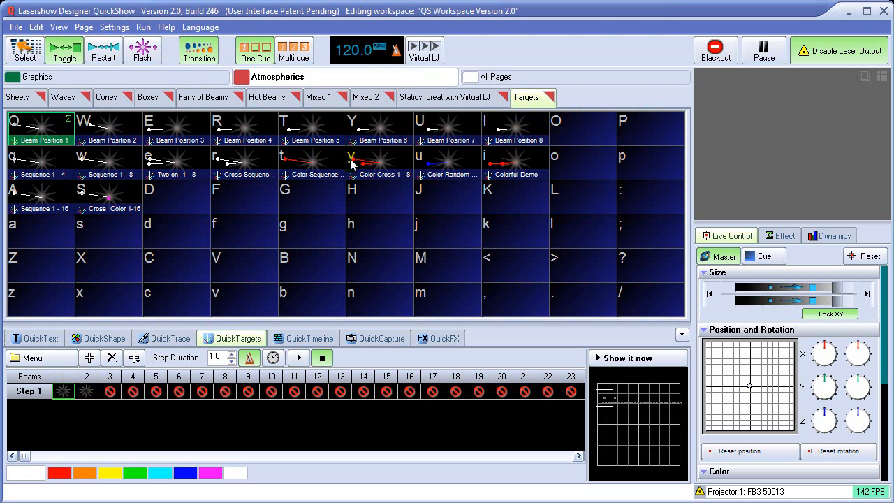
pyautogui.click(112, 201)
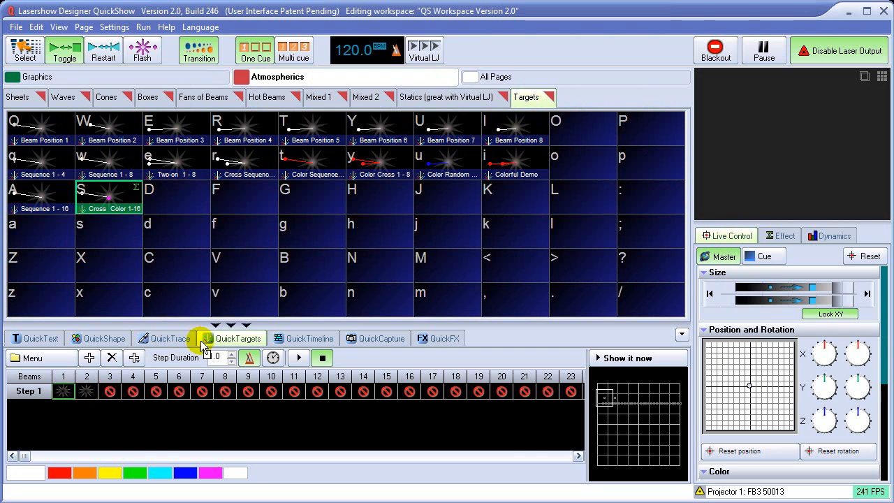
pyautogui.click(235, 340)
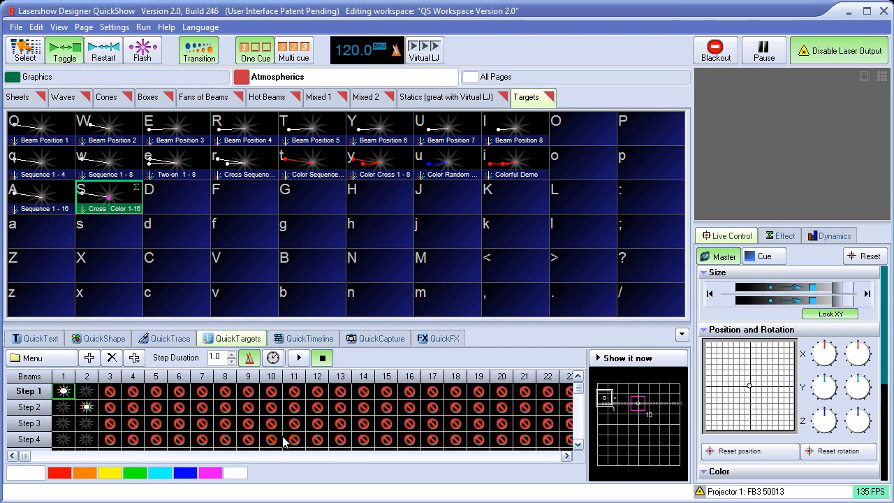
pyautogui.click(577, 444)
pyautogui.click(577, 444)
pyautogui.click(578, 376)
pyautogui.click(578, 376)
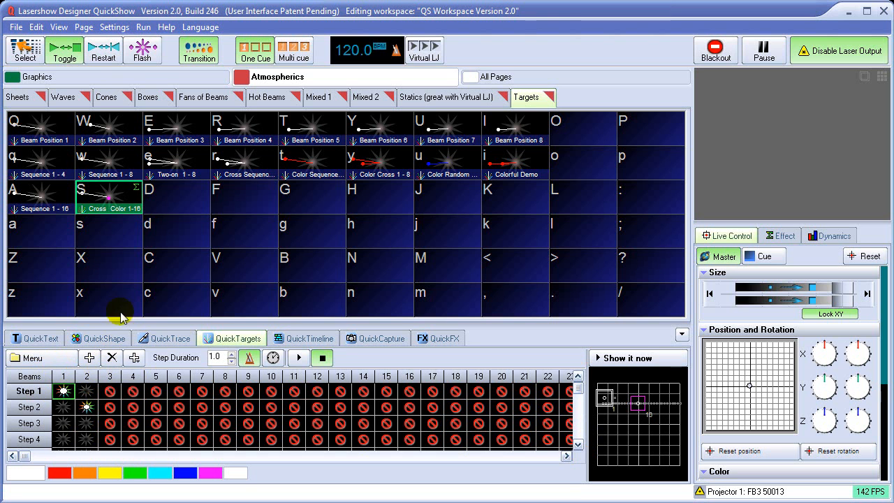
# Examine the QuickTargets beam layout, including inactive Beams 25, 26 and 27, and leave the settings without saving.
pyautogui.click(115, 27)
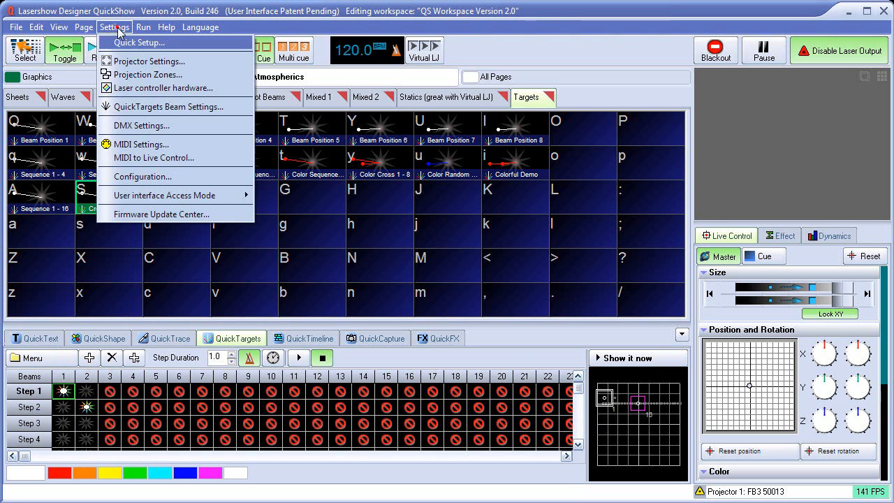
pyautogui.click(140, 106)
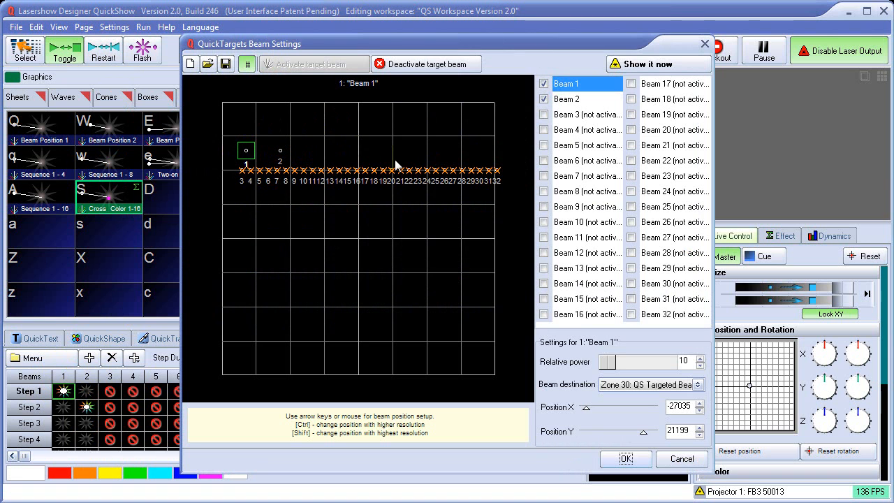
pyautogui.click(699, 464)
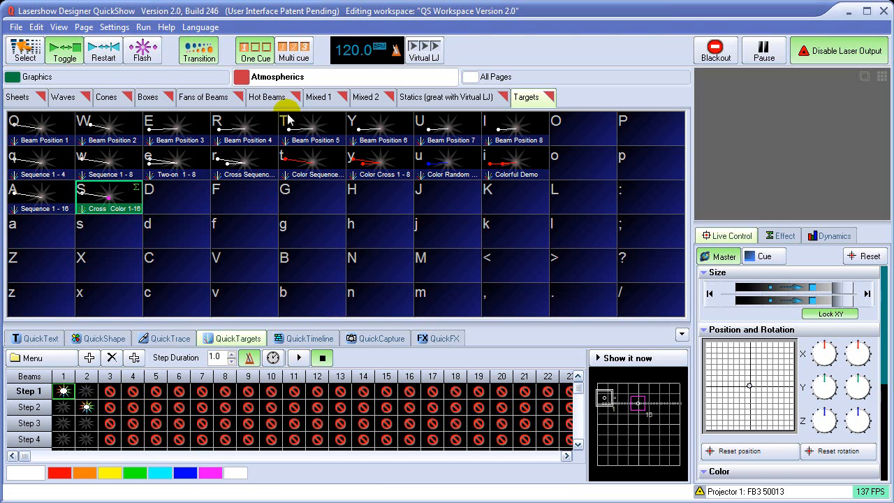
pyautogui.click(114, 27)
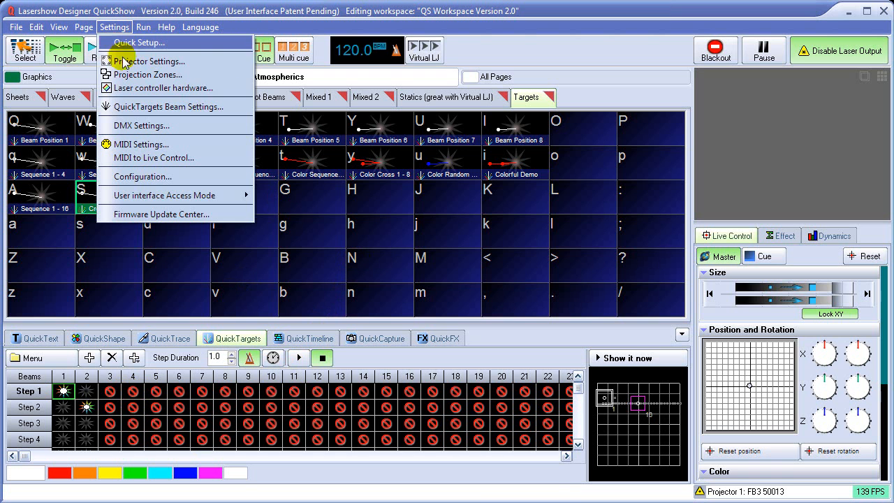
pyautogui.click(144, 107)
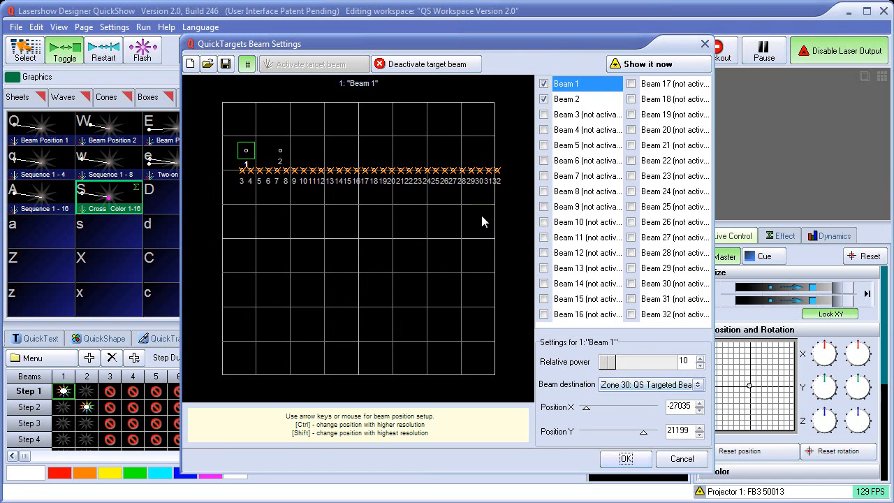
pyautogui.click(443, 172)
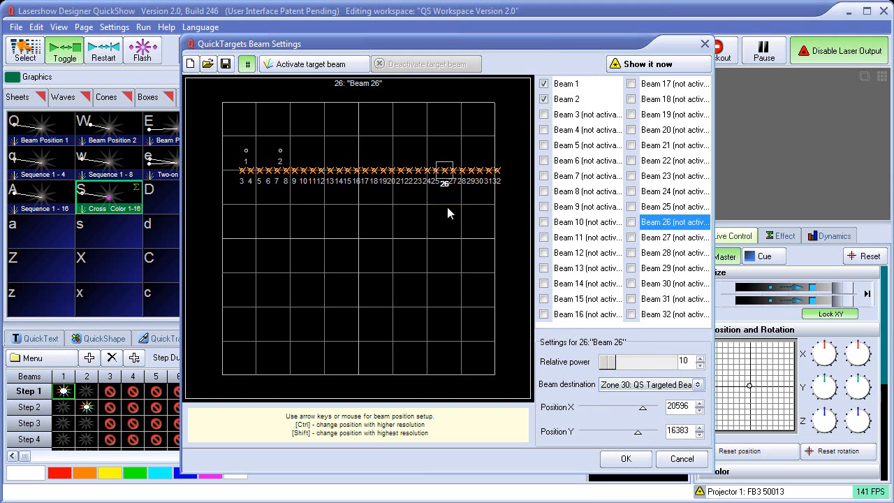
pyautogui.click(454, 170)
pyautogui.click(434, 169)
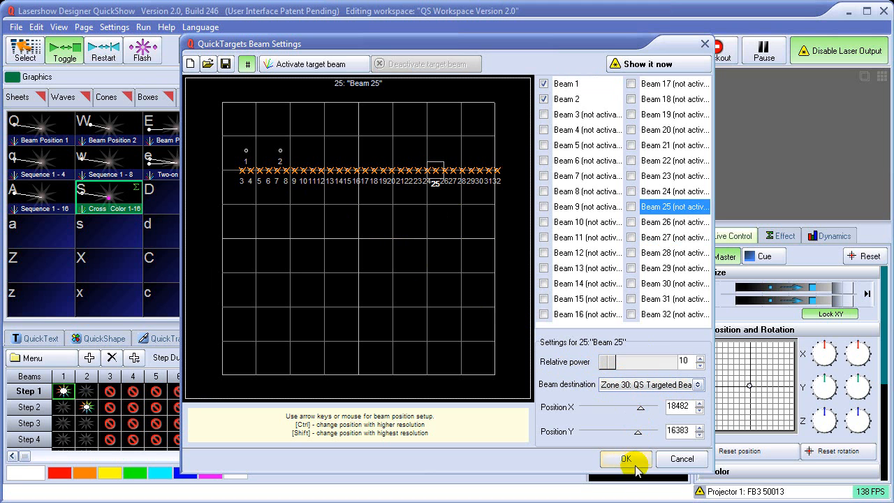
pyautogui.click(682, 459)
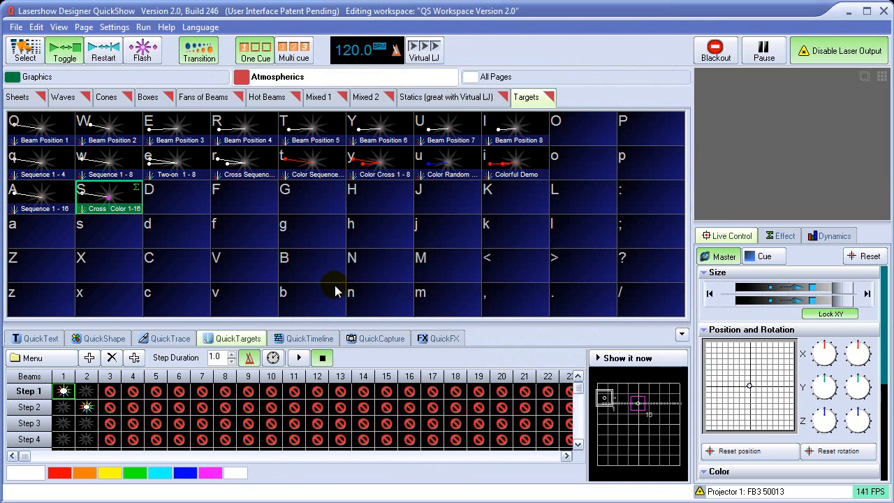
# Open the projection zones, select Zone 30: QS Targeted Beams and project its grid pattern.
pyautogui.click(112, 30)
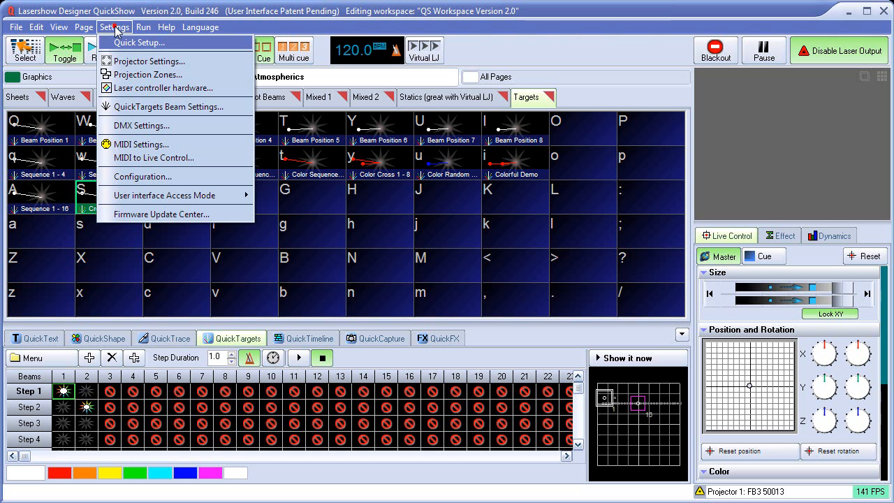
pyautogui.click(155, 76)
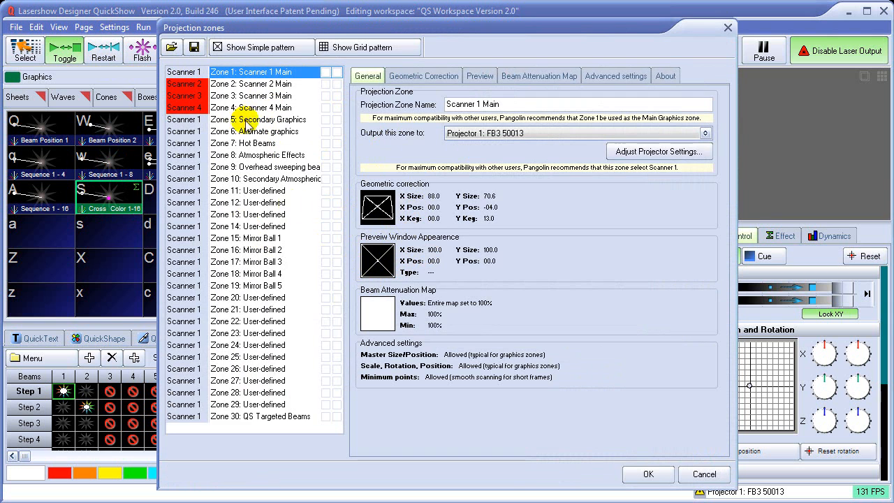
pyautogui.click(231, 84)
pyautogui.click(238, 107)
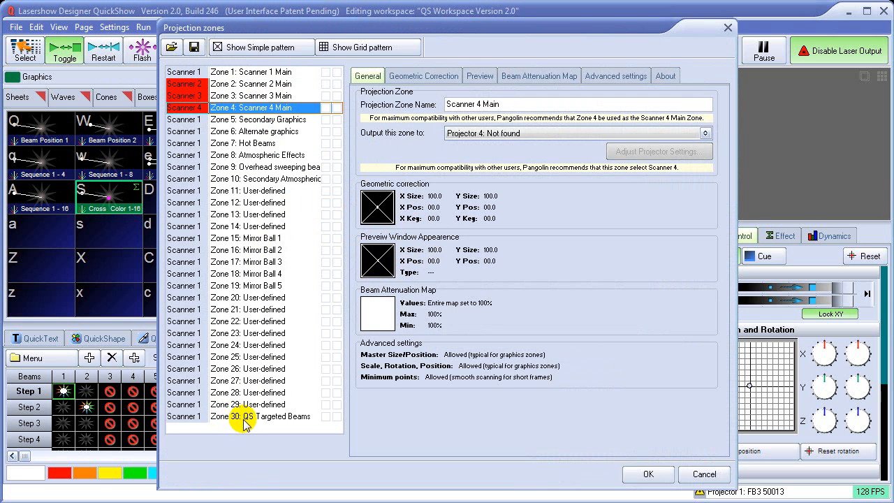
pyautogui.click(219, 419)
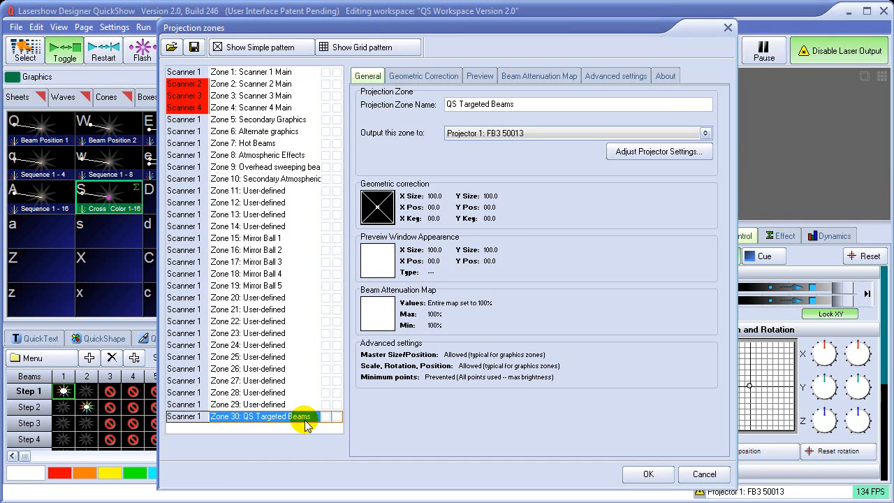
pyautogui.click(370, 50)
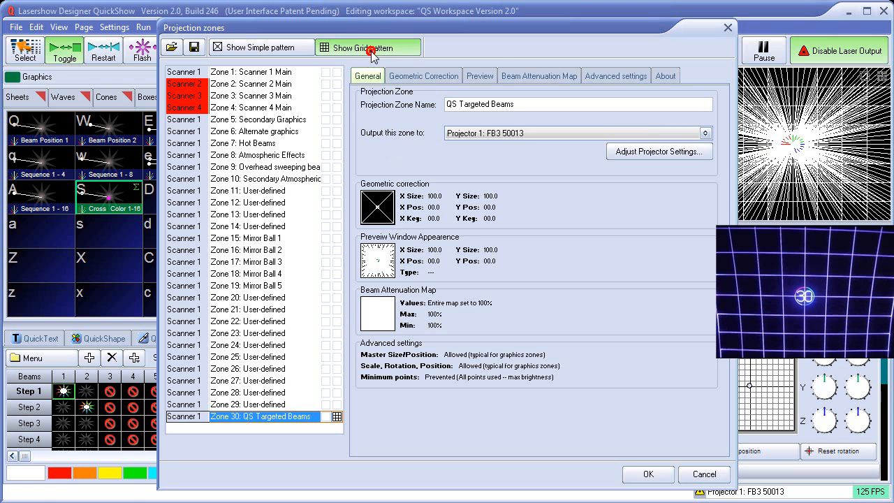
# Shrink Zone 30's vertical size to about 15.2 and shift its position to about X 3, Y 70 with geometric correction.
pyautogui.click(434, 79)
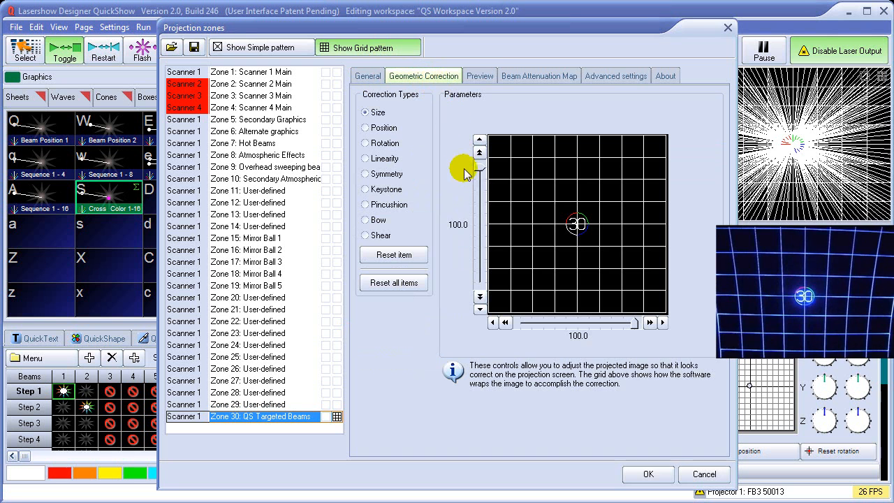
pyautogui.moveTo(479, 169); pyautogui.dragTo(479, 222)
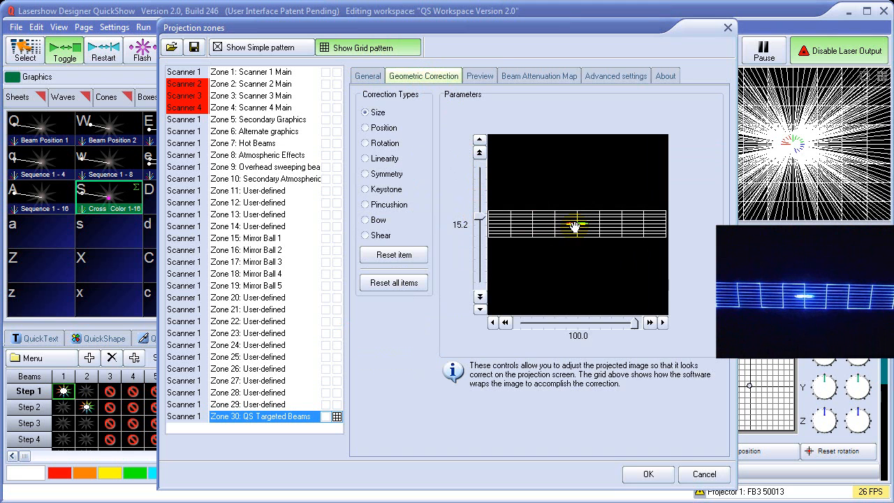
pyautogui.click(383, 128)
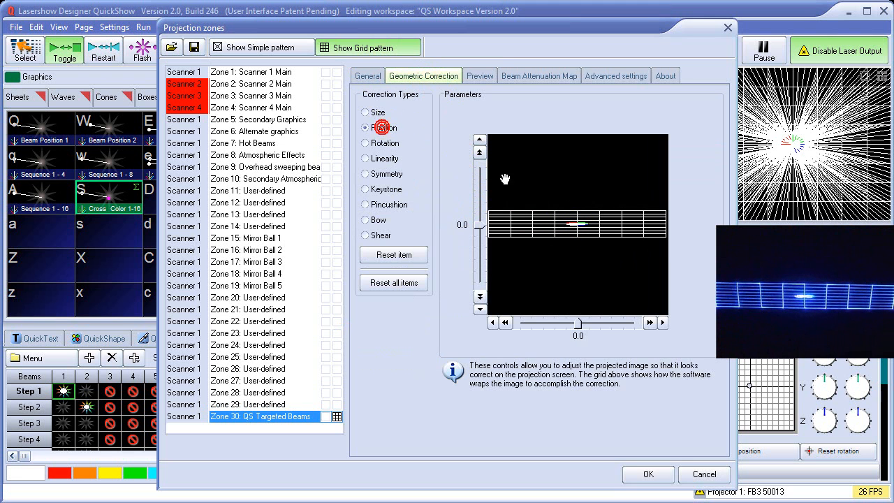
pyautogui.moveTo(578, 222); pyautogui.dragTo(585, 167)
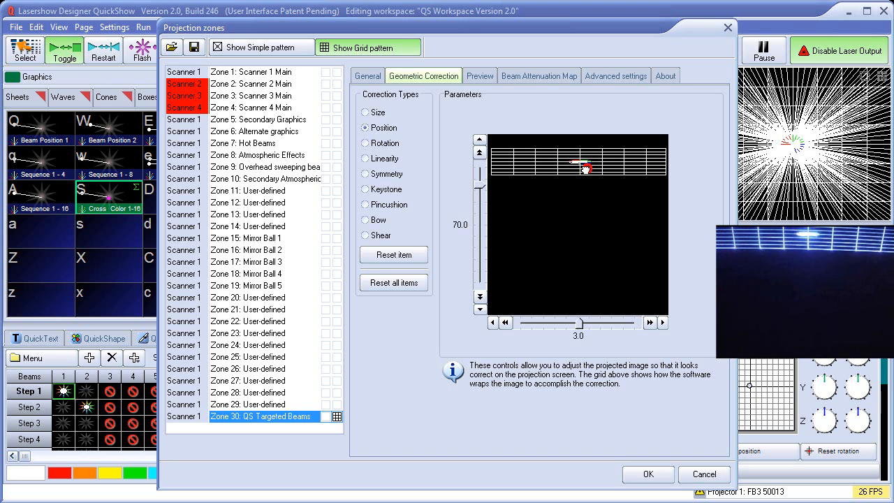
# Adjust Zone 30's size to about X 85.3, Y 15.
pyautogui.click(381, 117)
pyautogui.moveTo(634, 328); pyautogui.dragTo(628, 323)
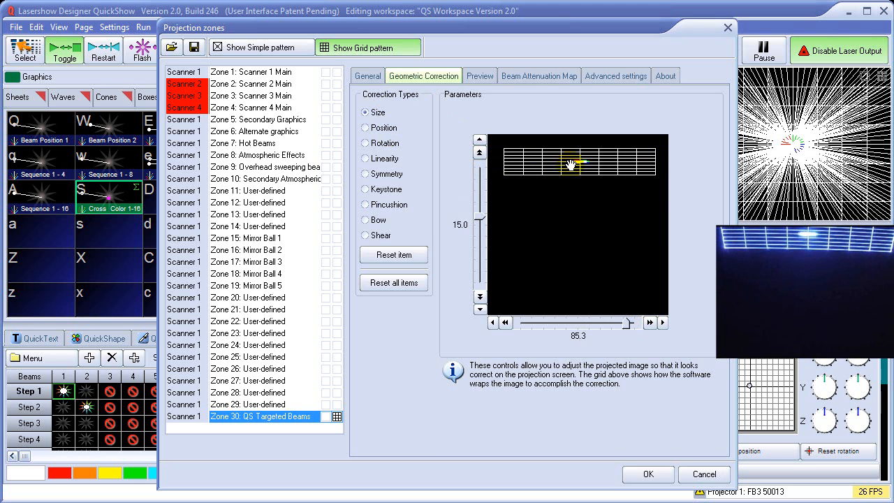
pyautogui.moveTo(574, 166); pyautogui.dragTo(574, 167)
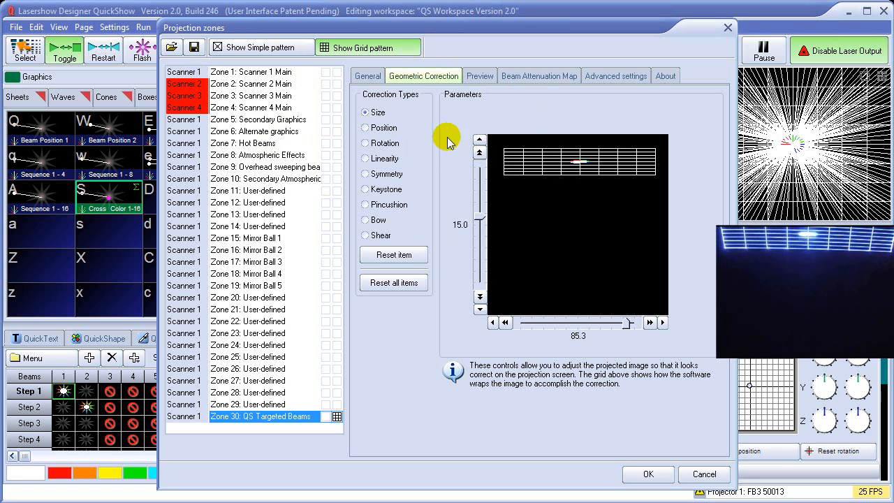
# Reduce Zone 30's vertical size slightly and shift its position to about X -2, Y 64.
pyautogui.moveTo(478, 217); pyautogui.dragTo(479, 221)
pyautogui.click(383, 128)
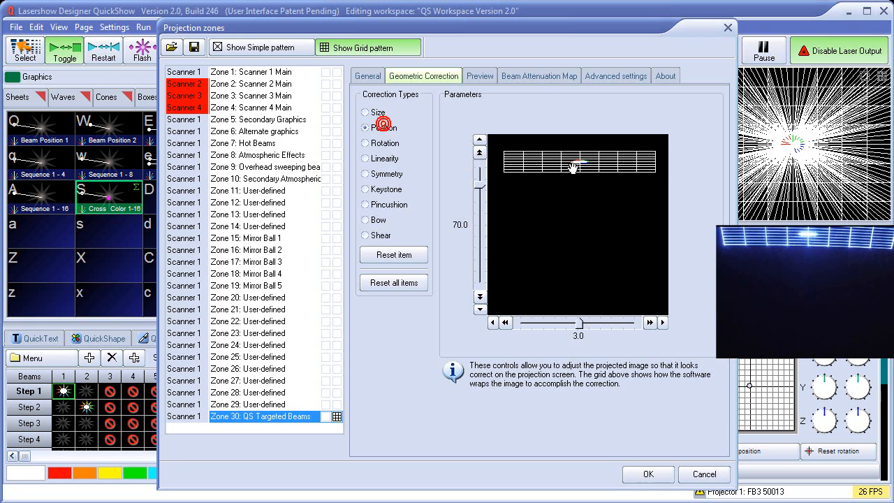
pyautogui.moveTo(589, 168)
pyautogui.mouseDown()
pyautogui.moveTo(573, 160)
pyautogui.moveTo(572, 170)
pyautogui.mouseUp()
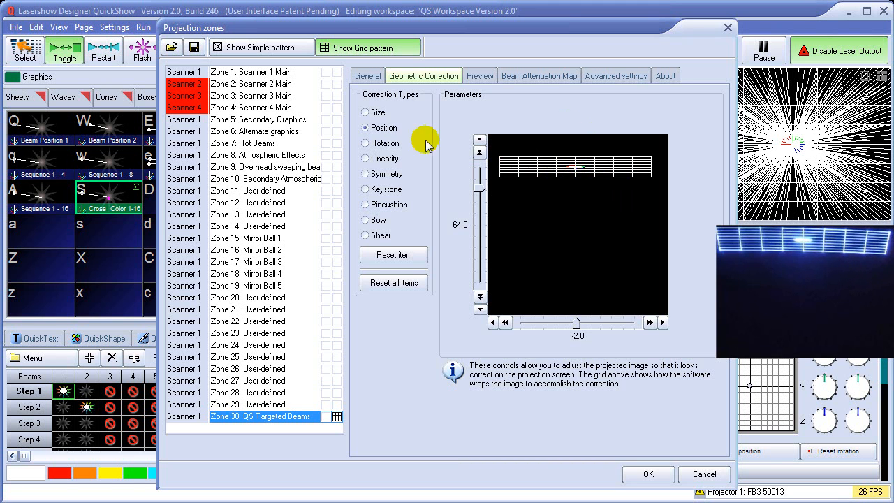
# Fine-tune Zone 30's size to about X 85, Y 11.5 and accept the projection zone settings.
pyautogui.click(366, 112)
pyautogui.moveTo(478, 222)
pyautogui.mouseDown()
pyautogui.moveTo(475, 209)
pyautogui.moveTo(480, 220)
pyautogui.mouseUp()
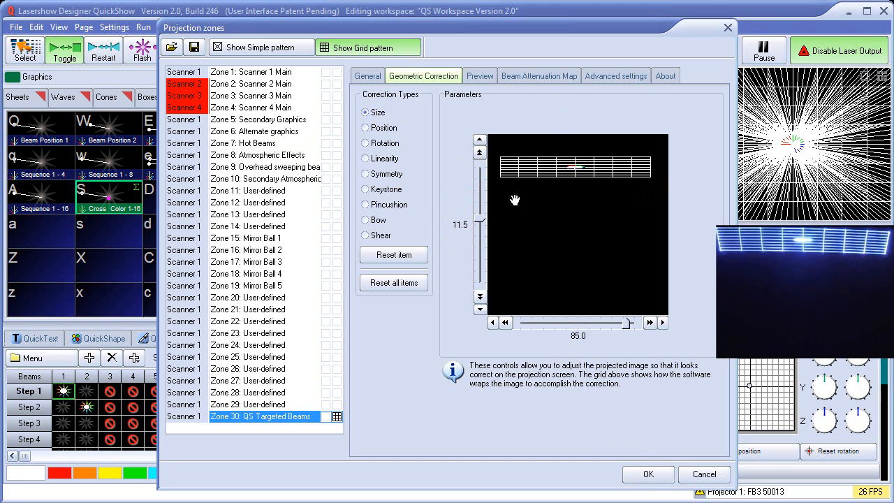
pyautogui.click(651, 474)
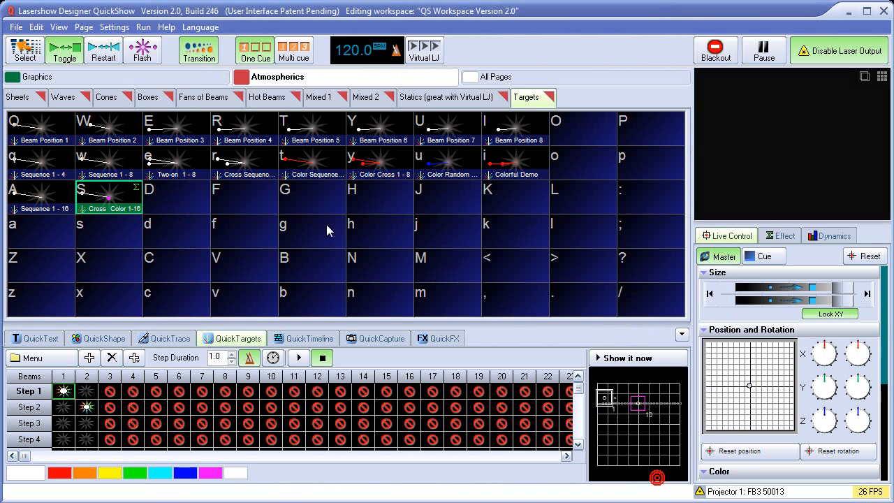
# Open the QuickTargets beam settings and show the active target beams live on the laser output.
pyautogui.click(115, 28)
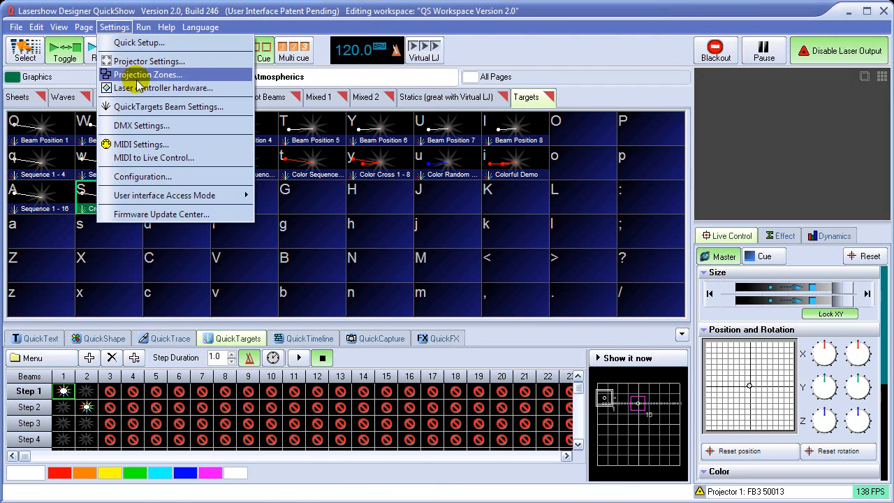
pyautogui.click(142, 107)
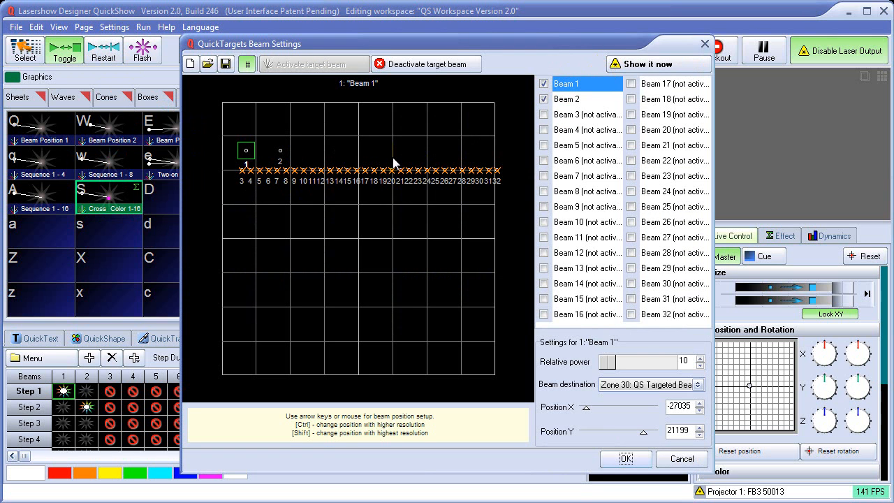
pyautogui.click(660, 66)
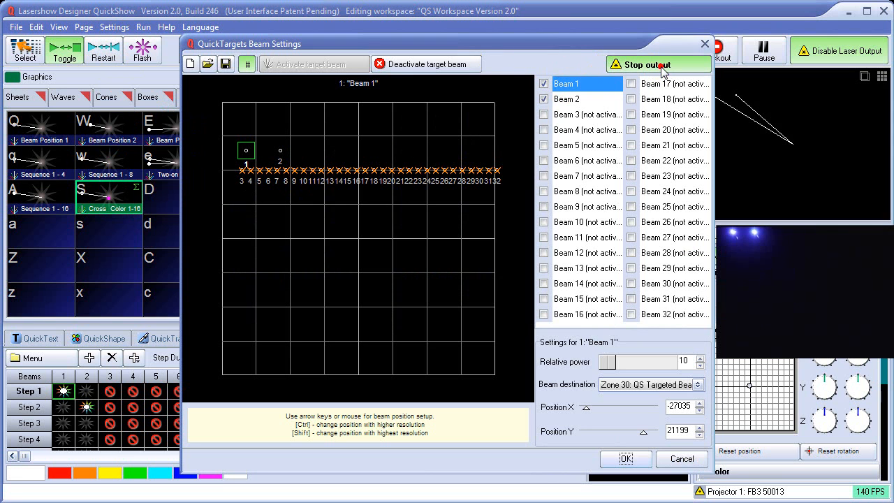
# Reposition Beam 1 near the upper-left edge of the grid and Beam 2 at about X -19501, Y 20751.
pyautogui.moveTo(246, 149)
pyautogui.mouseDown()
pyautogui.moveTo(244, 237)
pyautogui.moveTo(257, 184)
pyautogui.moveTo(256, 370)
pyautogui.moveTo(256, 346)
pyautogui.mouseUp()
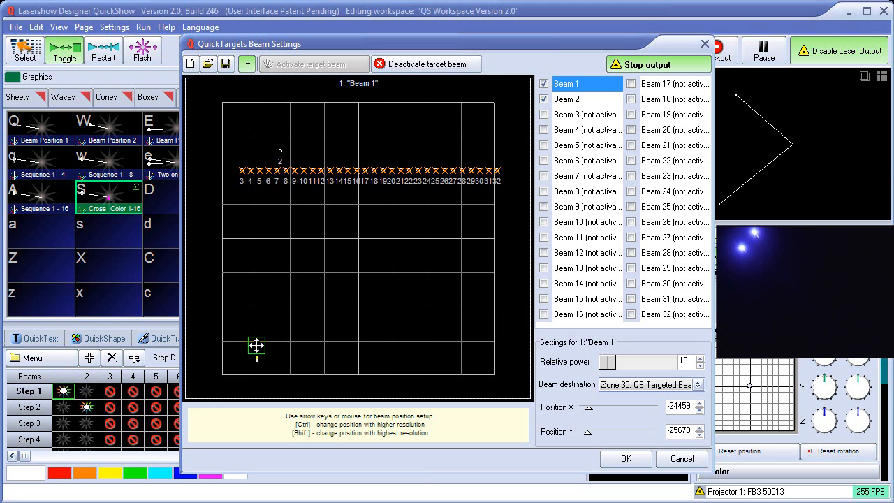
pyautogui.moveTo(257, 345)
pyautogui.mouseDown()
pyautogui.moveTo(276, 147)
pyautogui.moveTo(241, 230)
pyautogui.moveTo(241, 69)
pyautogui.moveTo(242, 139)
pyautogui.moveTo(230, 123)
pyautogui.moveTo(234, 173)
pyautogui.mouseUp()
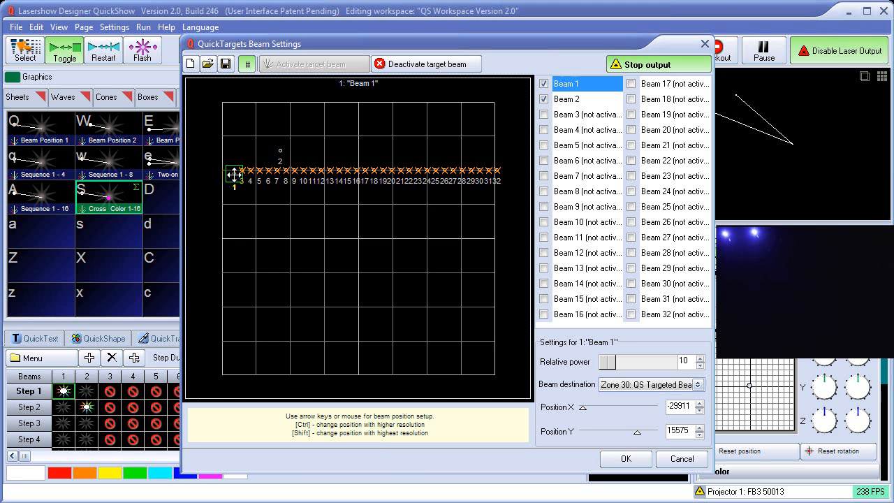
pyautogui.moveTo(234, 175)
pyautogui.mouseDown()
pyautogui.moveTo(237, 158)
pyautogui.moveTo(277, 152)
pyautogui.mouseUp()
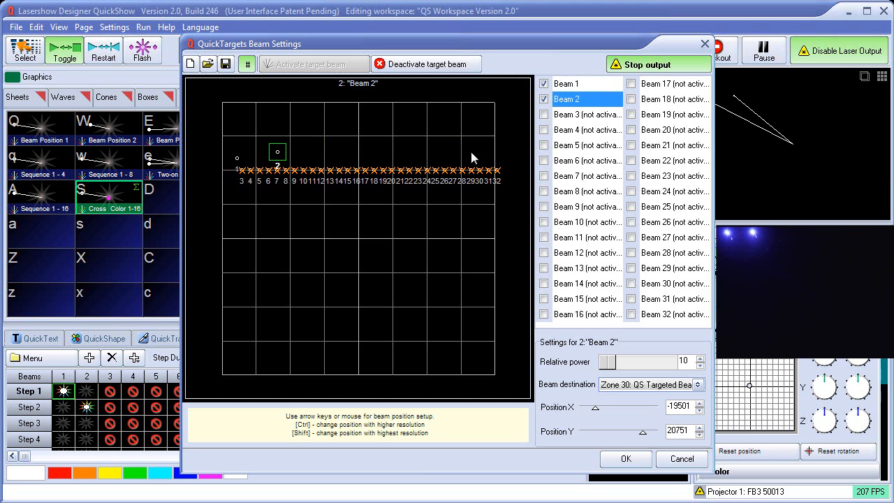
# Activate Beam 3, show it in the live output, and place it to the right of Beam 2 at about X -10555, Y 21199.
pyautogui.click(577, 114)
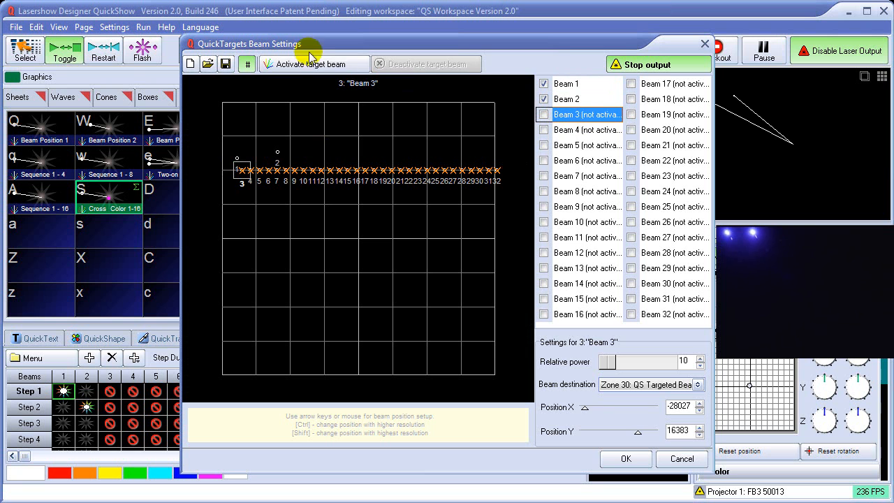
pyautogui.click(308, 64)
pyautogui.click(545, 114)
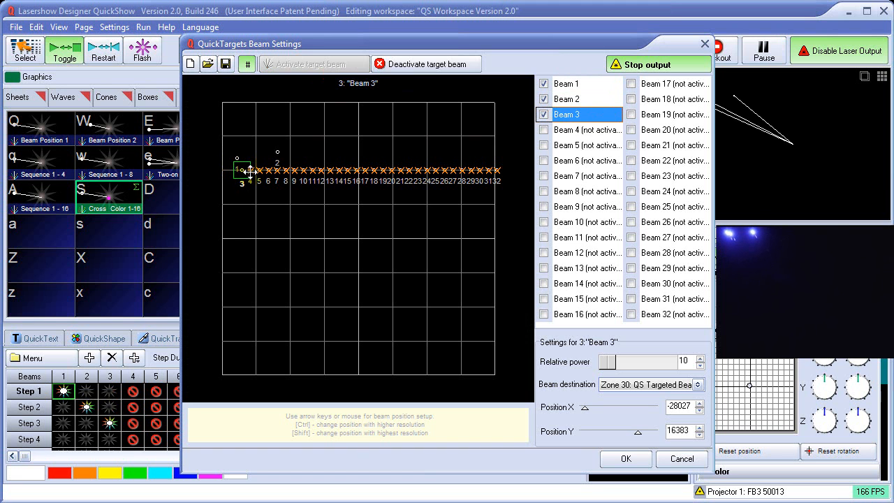
pyautogui.click(544, 99)
pyautogui.click(566, 116)
pyautogui.moveTo(242, 169)
pyautogui.mouseDown()
pyautogui.moveTo(315, 147)
pyautogui.moveTo(341, 183)
pyautogui.moveTo(315, 171)
pyautogui.moveTo(311, 152)
pyautogui.mouseUp()
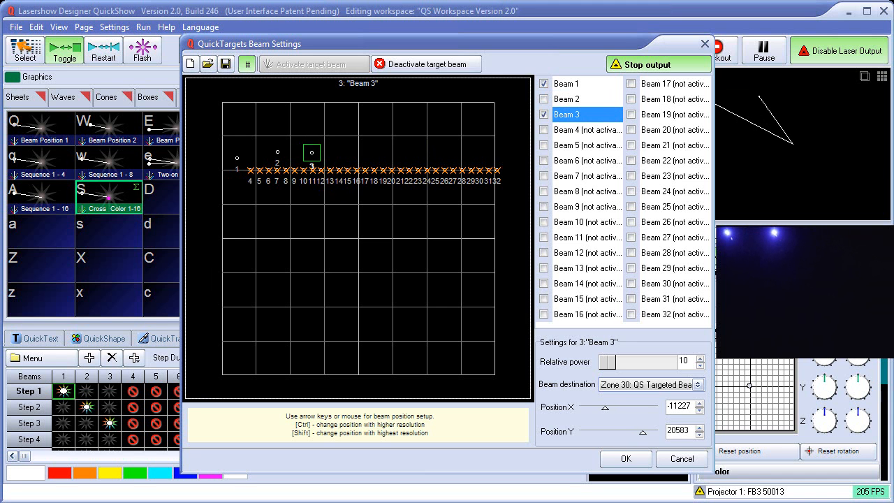
pyautogui.click(544, 99)
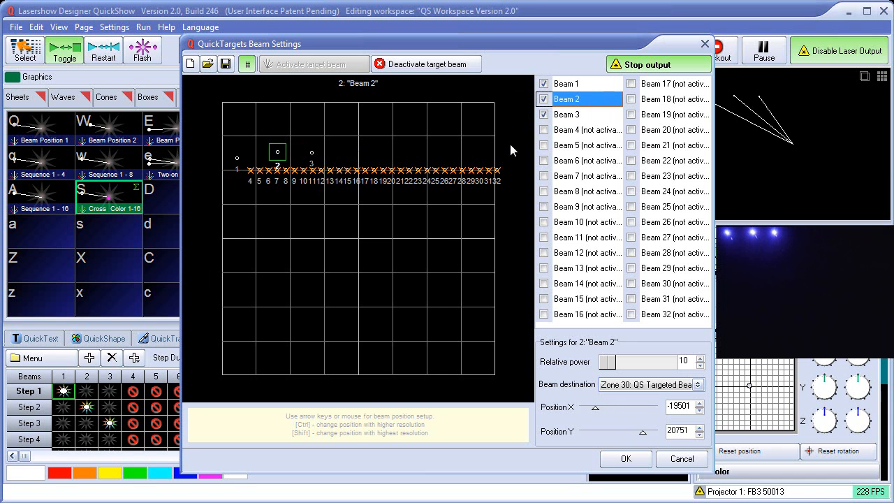
pyautogui.moveTo(311, 152); pyautogui.dragTo(315, 150)
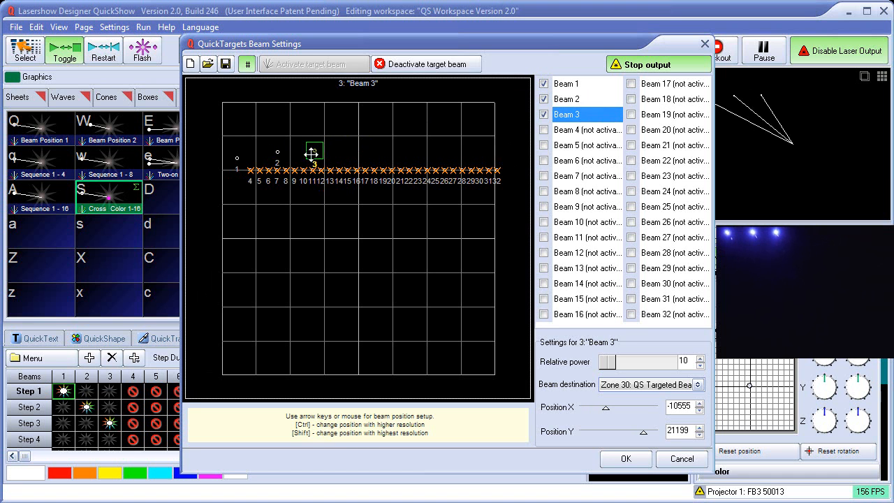
# Activate Beam 4, show it in the live output, and move it right of Beam 3, near the grid's vertical centre line.
pyautogui.click(589, 132)
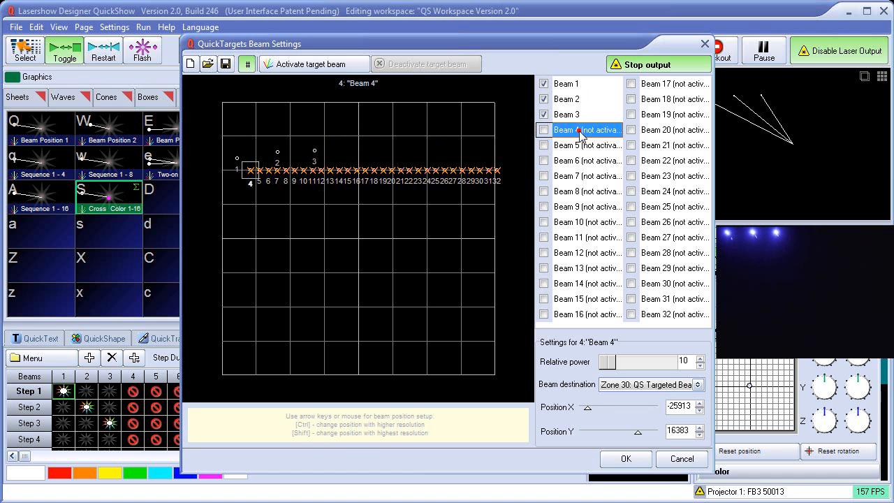
pyautogui.click(316, 64)
pyautogui.click(543, 130)
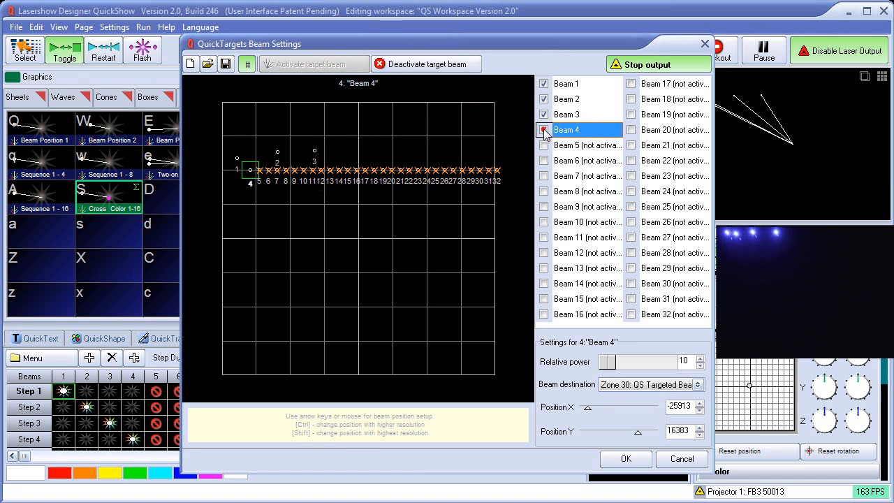
pyautogui.moveTo(248, 170); pyautogui.dragTo(356, 149)
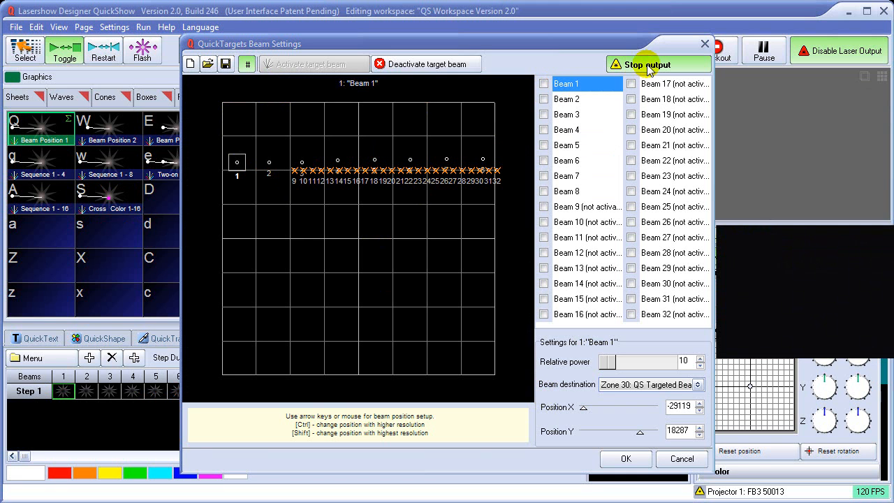
# Show Beams 1 to 3 in the live output and nudge Beam 2 to about X -21405, Y 18287.
pyautogui.click(544, 84)
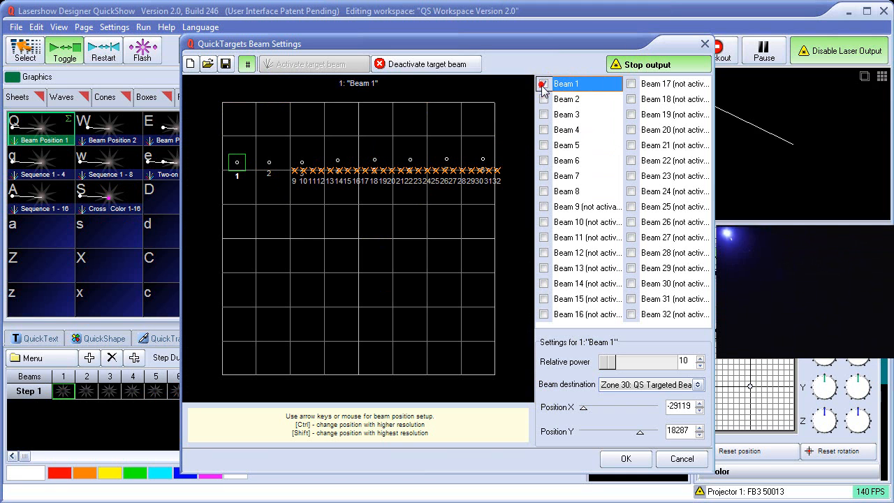
pyautogui.click(544, 100)
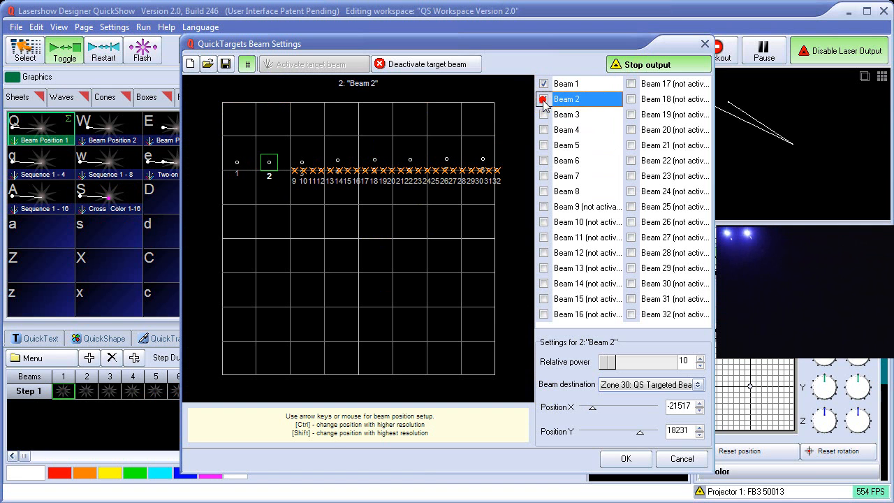
pyautogui.moveTo(267, 163)
pyautogui.mouseDown()
pyautogui.moveTo(303, 152)
pyautogui.moveTo(274, 157)
pyautogui.moveTo(264, 179)
pyautogui.moveTo(269, 162)
pyautogui.mouseUp()
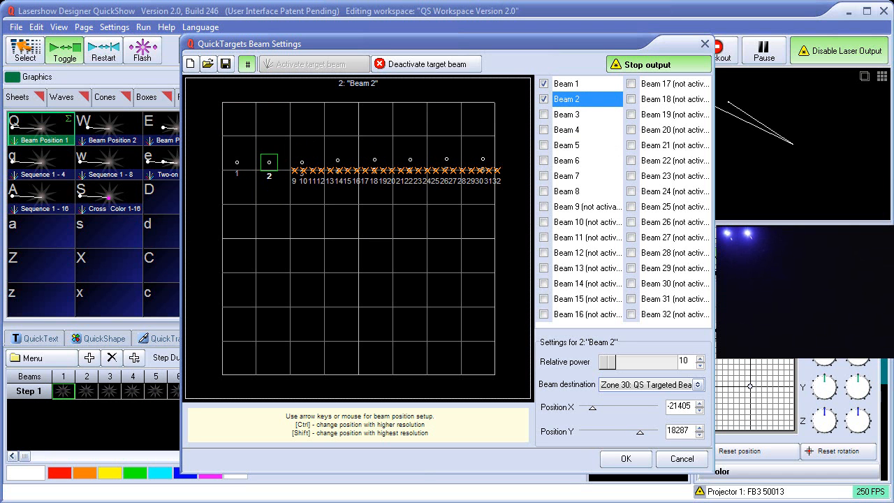
pyautogui.click(543, 114)
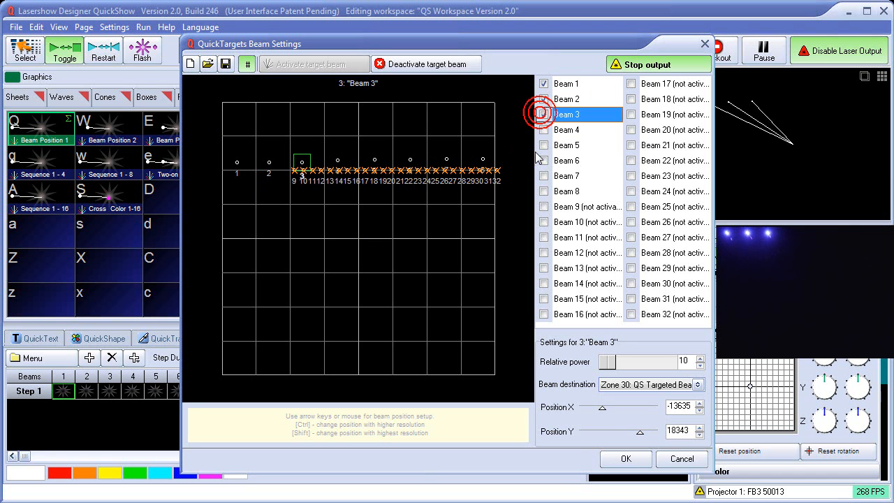
pyautogui.click(543, 130)
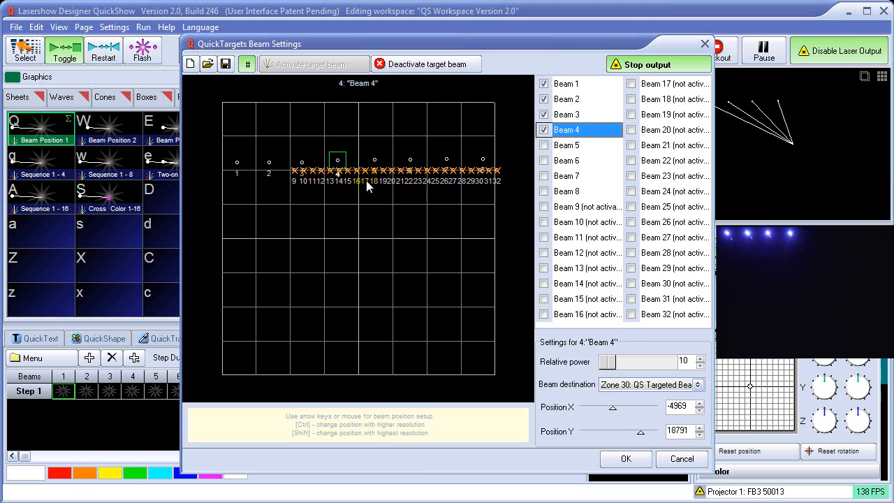
pyautogui.click(544, 130)
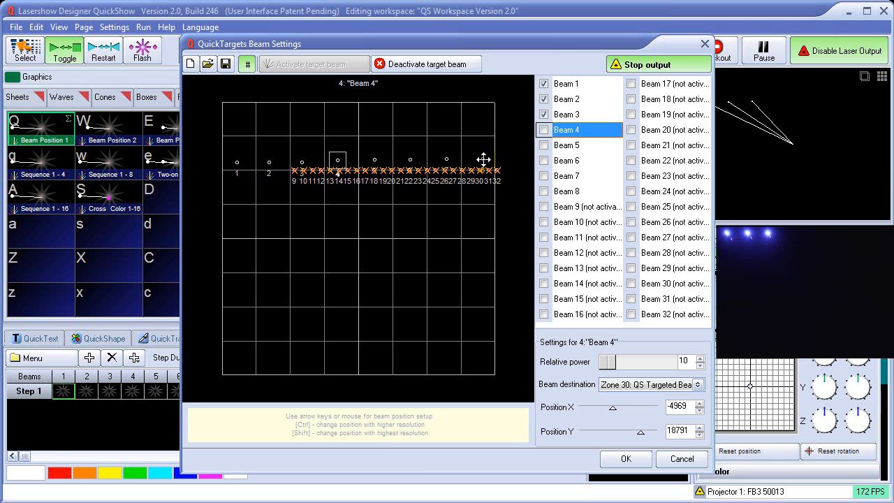
# Check the relative power of Beams 1 to 5 one by one and accept the QuickTargets beam settings.
pyautogui.click(236, 162)
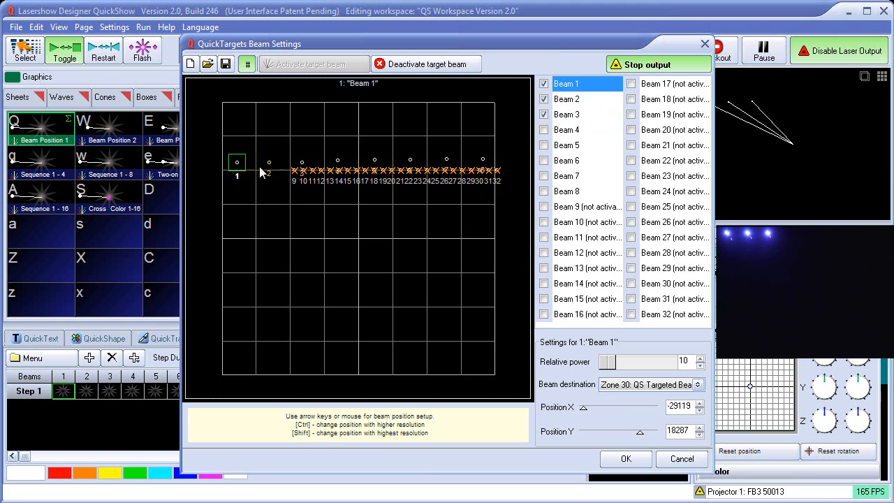
pyautogui.moveTo(596, 367)
pyautogui.mouseDown()
pyautogui.moveTo(632, 365)
pyautogui.moveTo(604, 375)
pyautogui.mouseUp()
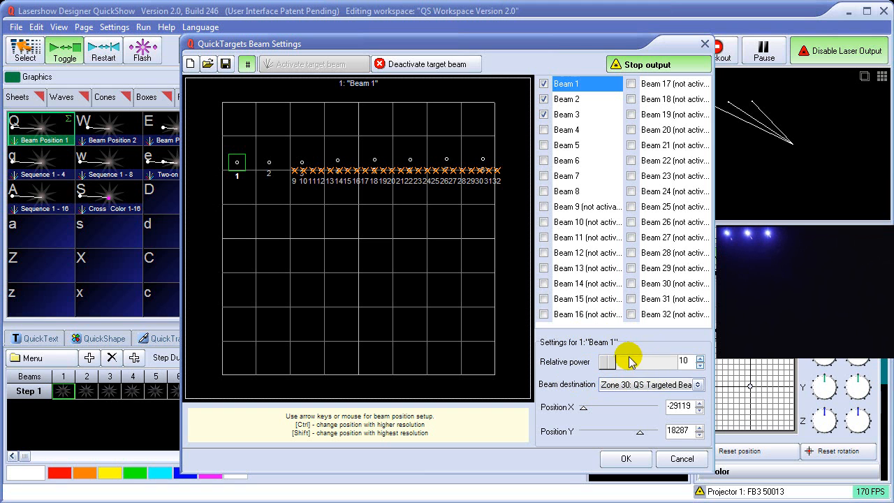
pyautogui.moveTo(609, 361)
pyautogui.mouseDown()
pyautogui.moveTo(639, 361)
pyautogui.moveTo(602, 364)
pyautogui.mouseUp()
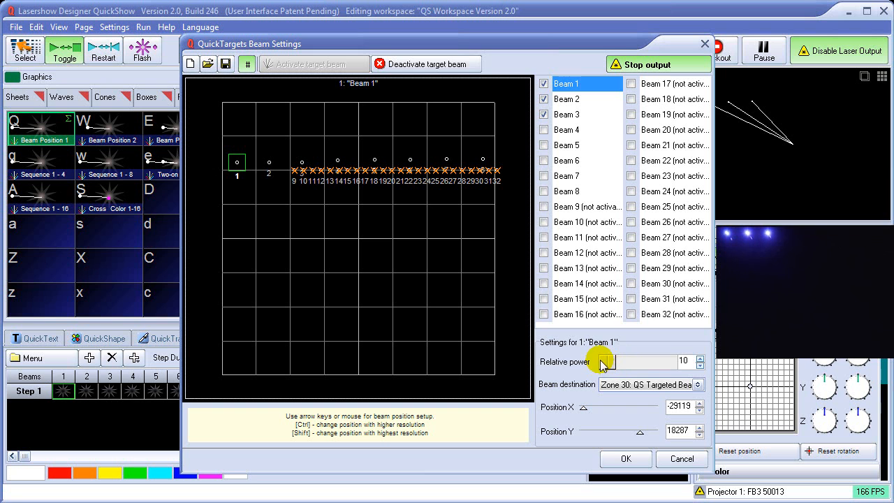
pyautogui.click(271, 164)
pyautogui.click(303, 160)
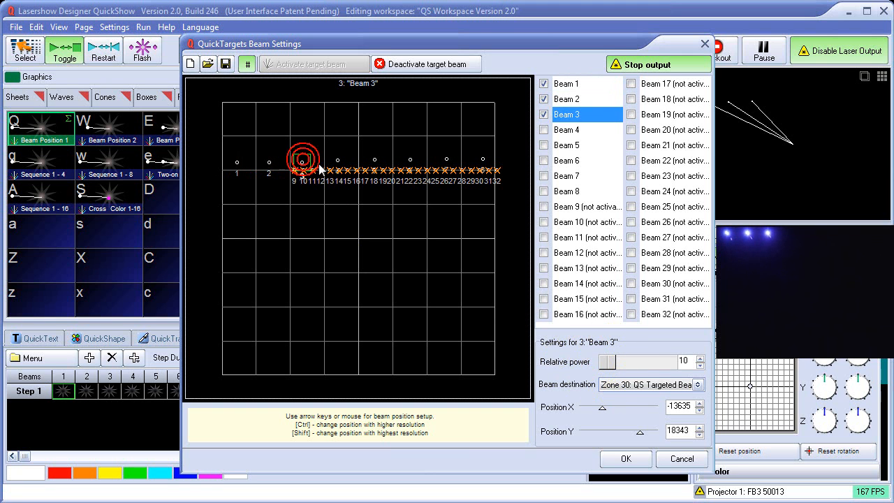
pyautogui.click(337, 160)
pyautogui.click(375, 160)
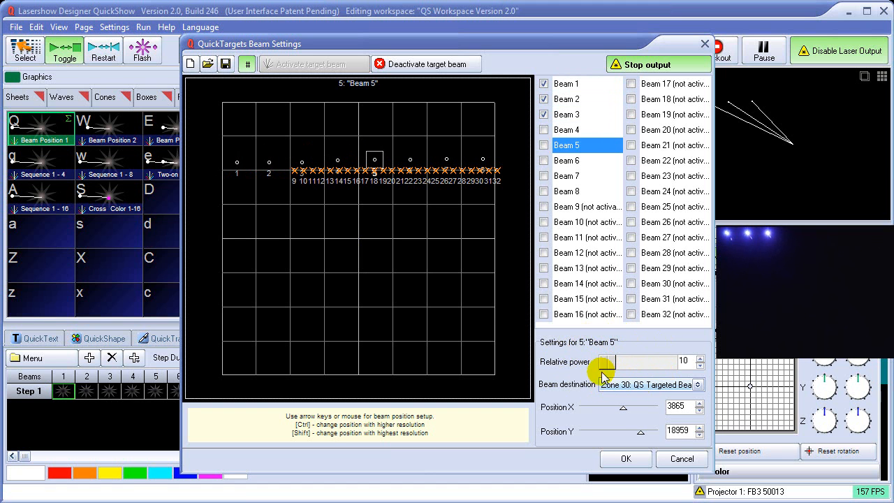
pyautogui.moveTo(605, 362)
pyautogui.mouseDown()
pyautogui.moveTo(618, 368)
pyautogui.moveTo(642, 359)
pyautogui.moveTo(599, 362)
pyautogui.mouseUp()
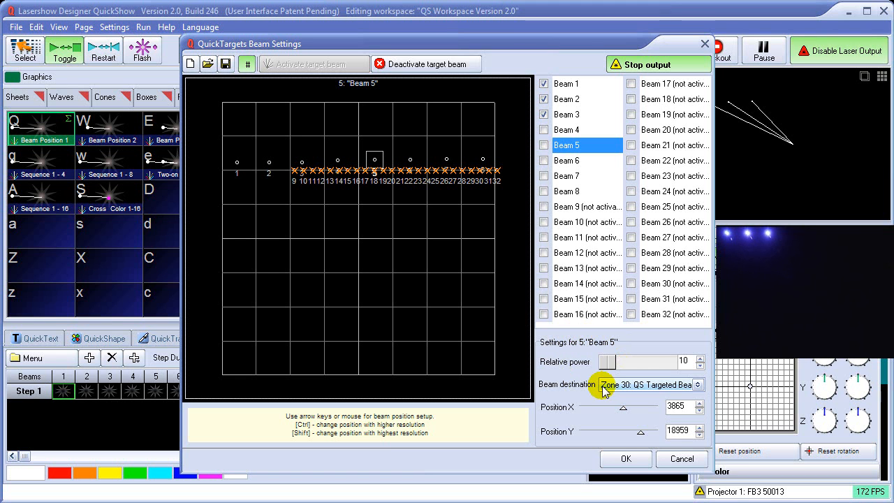
pyautogui.click(626, 459)
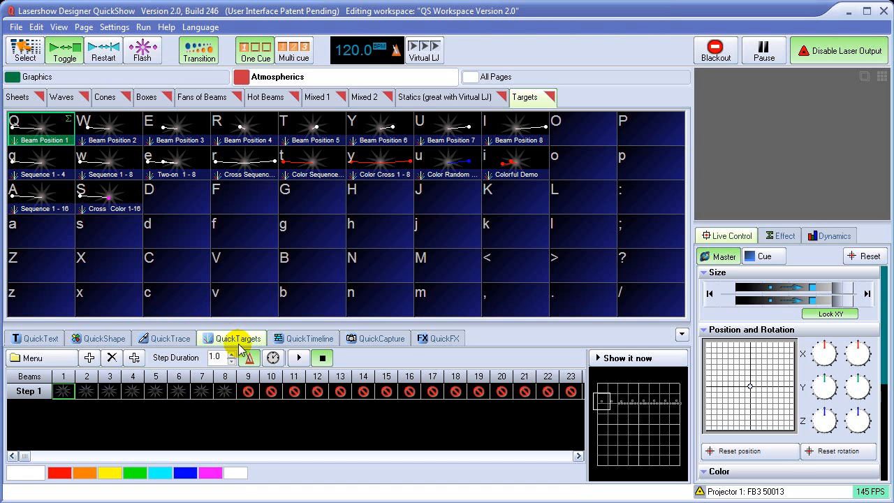
# Store a red Beam 1 in Step 1 as a new cue in slot Z with live output on, and test the cue's playback.
pyautogui.click(629, 361)
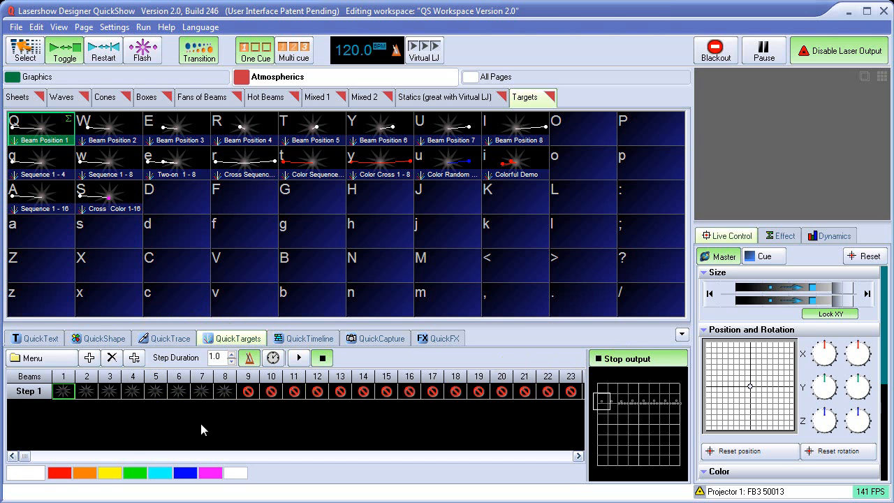
pyautogui.click(68, 479)
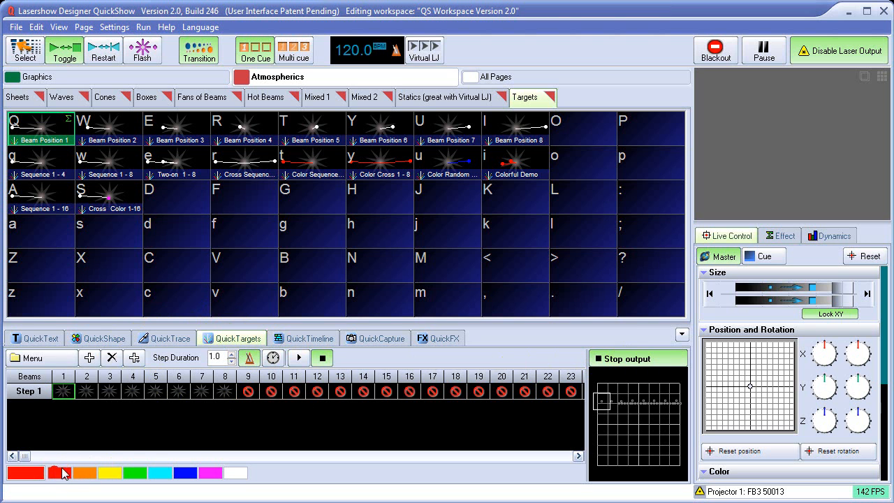
pyautogui.click(63, 392)
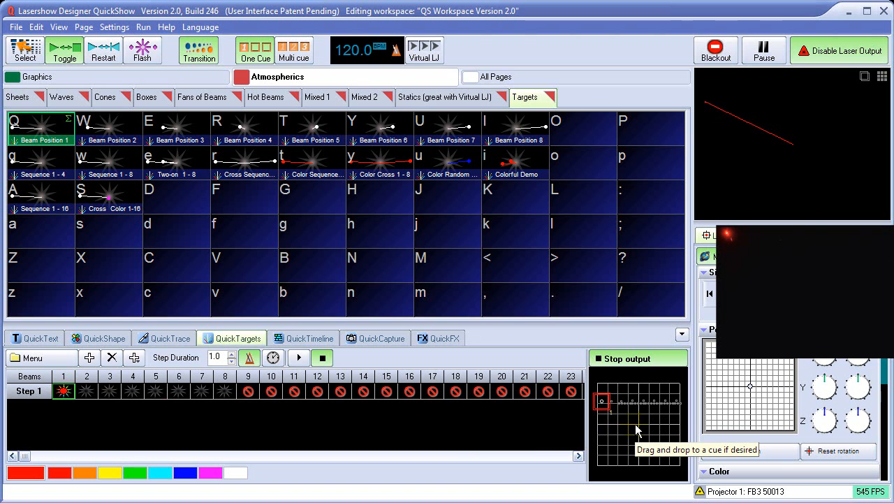
pyautogui.moveTo(637, 429); pyautogui.dragTo(37, 278)
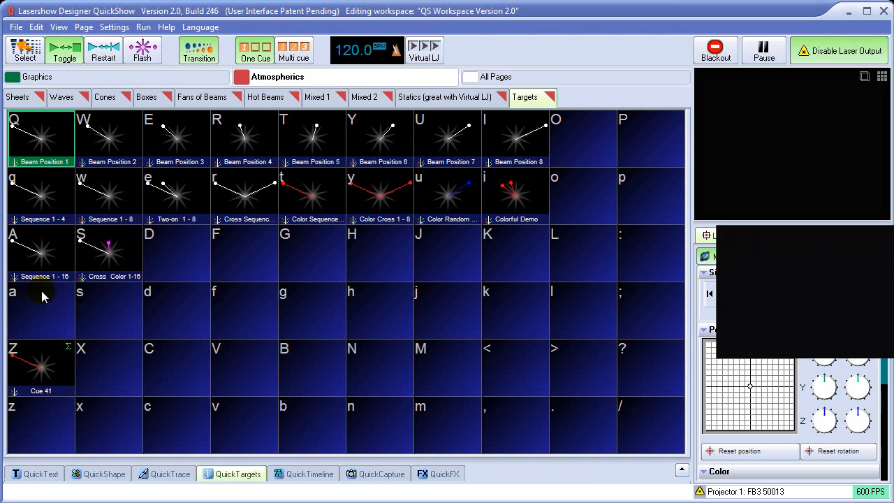
pyautogui.click(44, 372)
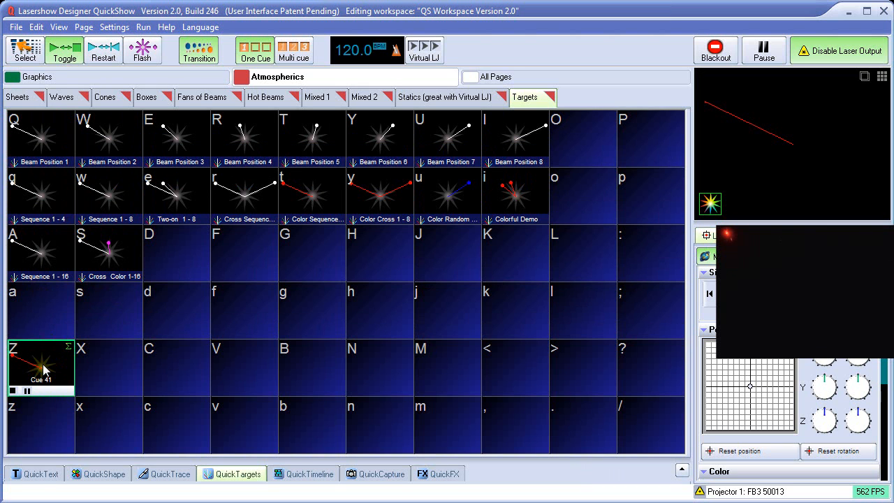
pyautogui.click(44, 369)
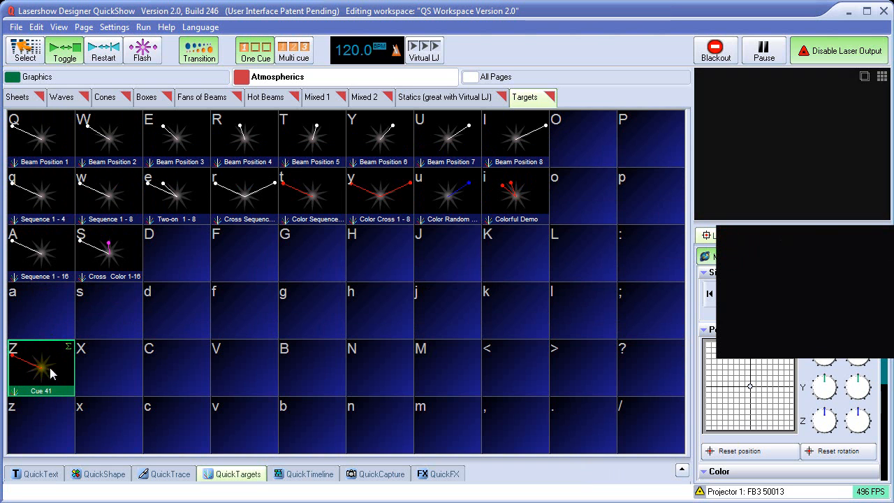
# Reopen the QuickTargets editor and set Step 1 to a yellow Beam 2 with Beam 1 off.
pyautogui.click(237, 474)
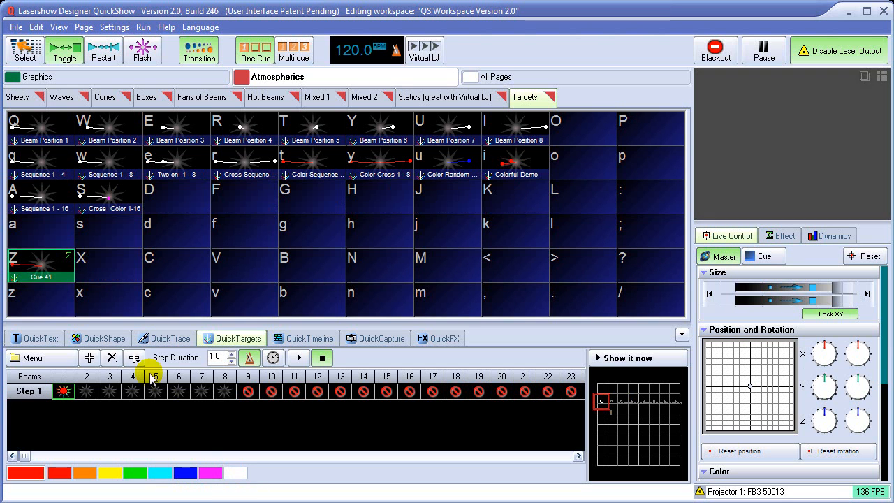
pyautogui.click(105, 477)
pyautogui.click(86, 392)
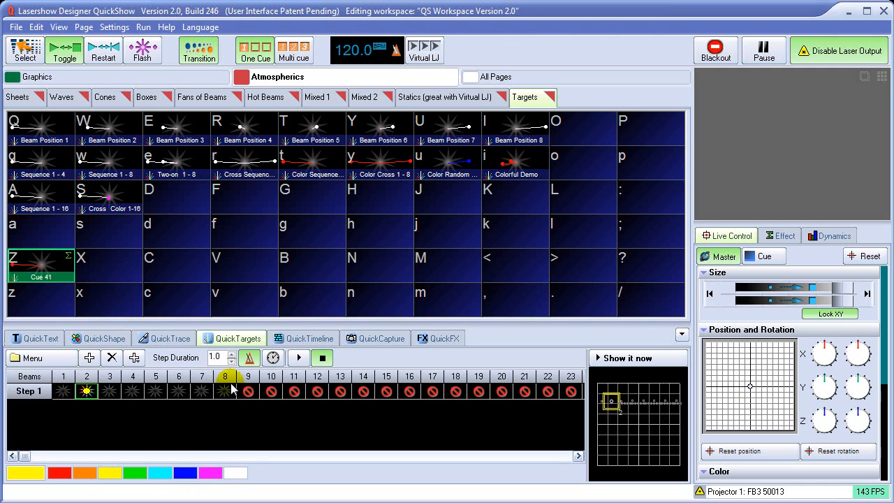
# Preview the yellow Beam 2 in the live output, store it as a new cue in slot X and test the cue's playback.
pyautogui.click(636, 357)
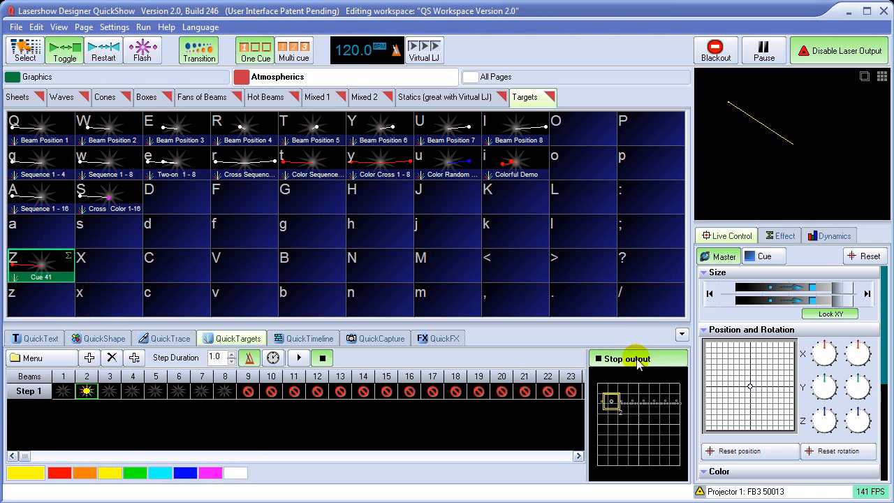
pyautogui.click(637, 358)
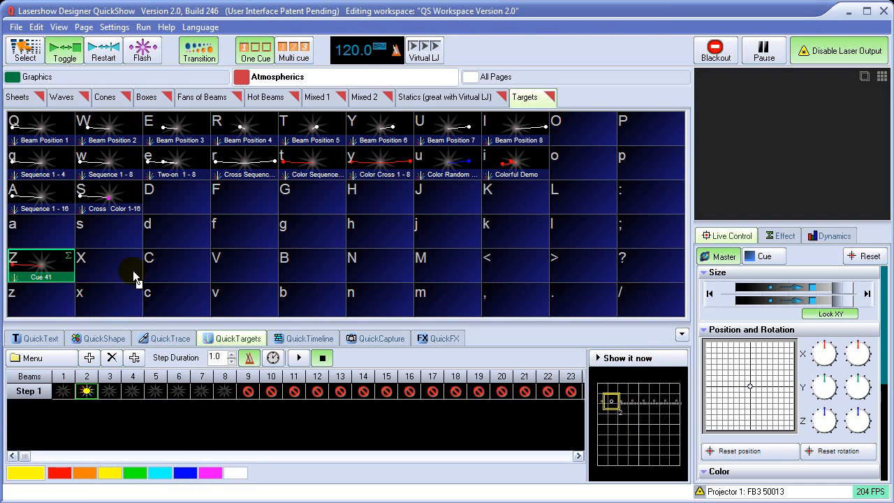
pyautogui.click(110, 273)
pyautogui.click(109, 386)
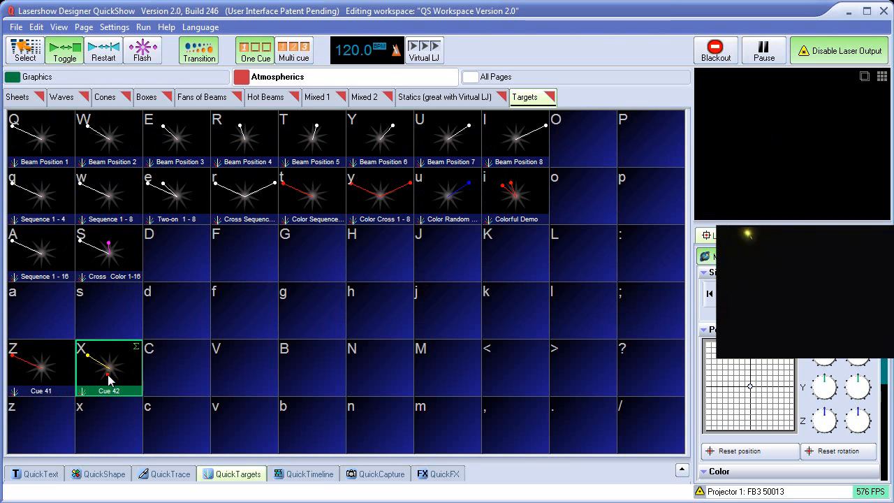
pyautogui.click(108, 379)
# Reopen the QuickTargets editor, start a new sequence by clearing the current one, and set the beam colour to white.
pyautogui.click(239, 475)
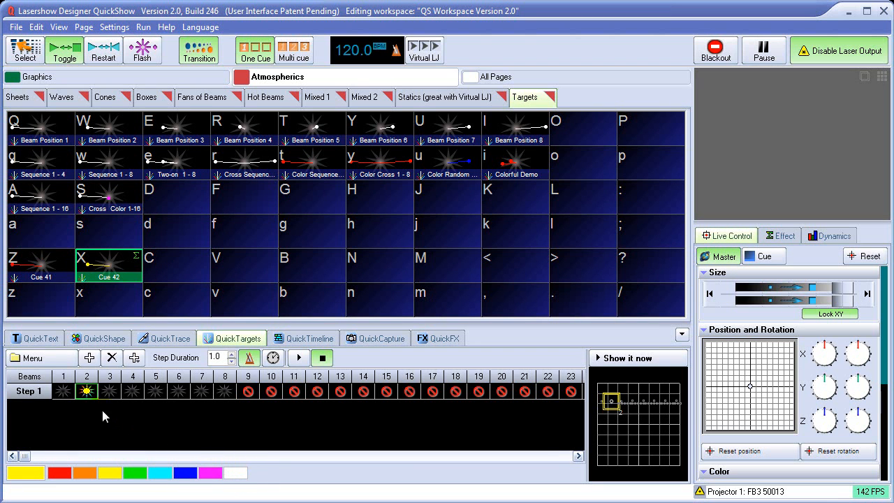
pyautogui.click(43, 361)
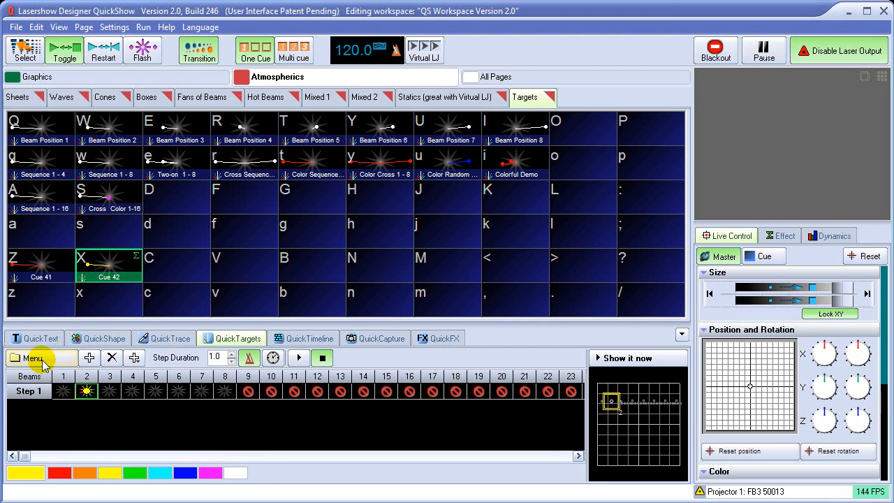
pyautogui.moveTo(63, 375)
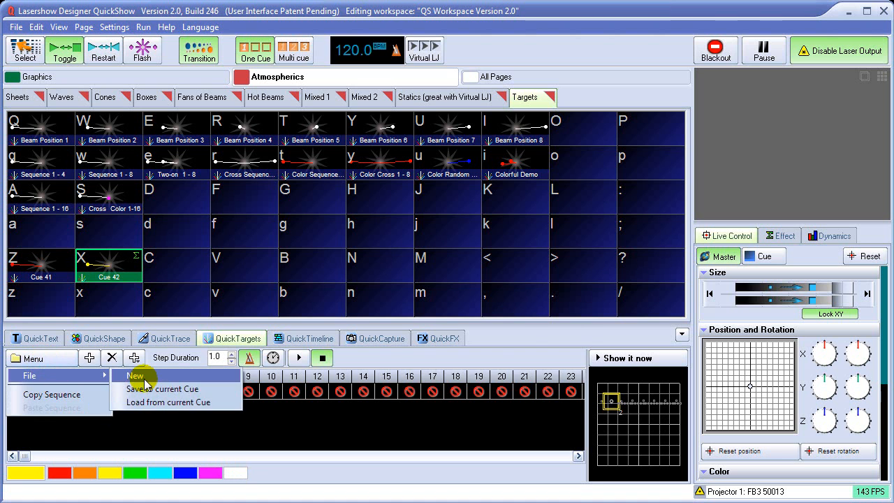
pyautogui.click(136, 377)
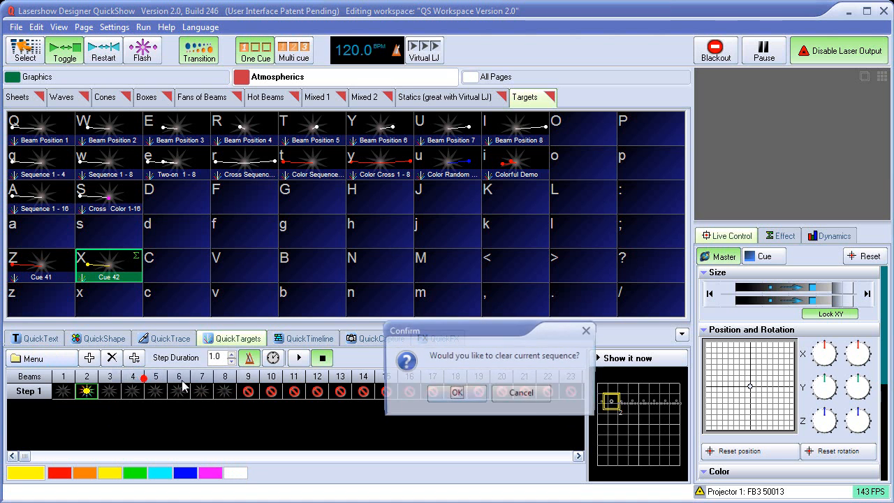
pyautogui.click(456, 394)
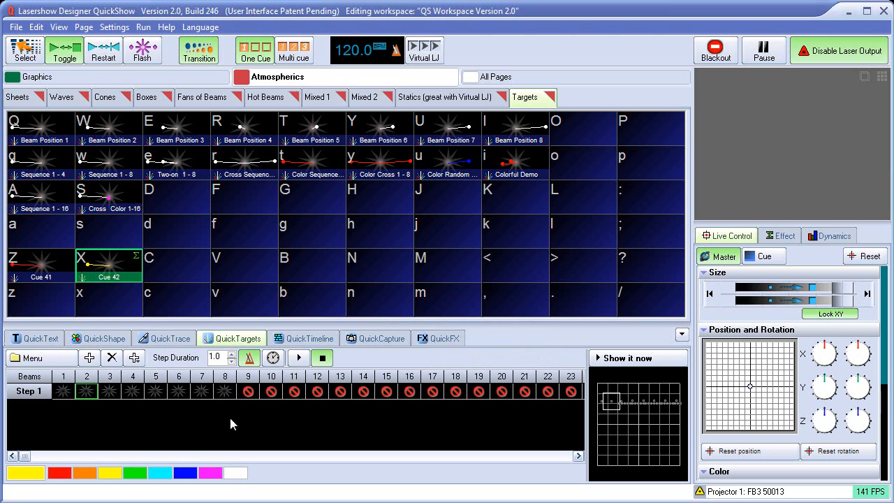
pyautogui.click(233, 474)
pyautogui.click(233, 475)
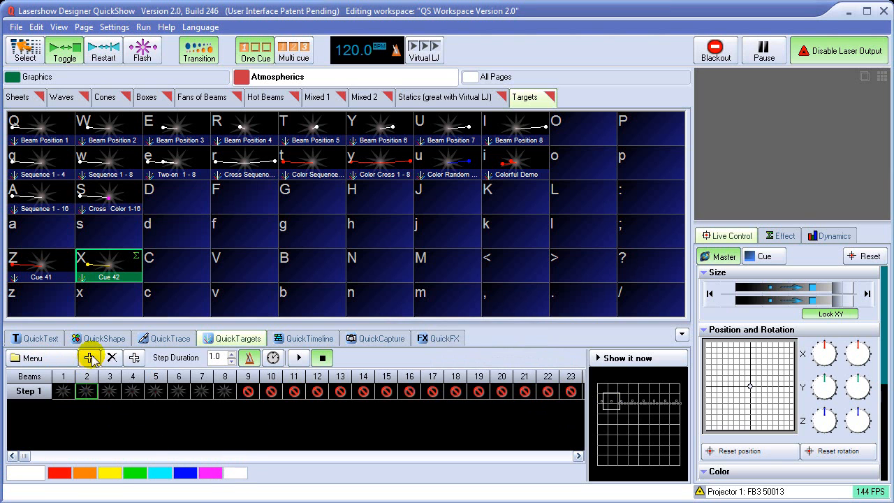
# Build a four-step white sequence with Beam 1 in Step 1, Beam 2 in Step 2, Beam 3 in Step 3 and Beam 4 in Step 4.
pyautogui.click(63, 392)
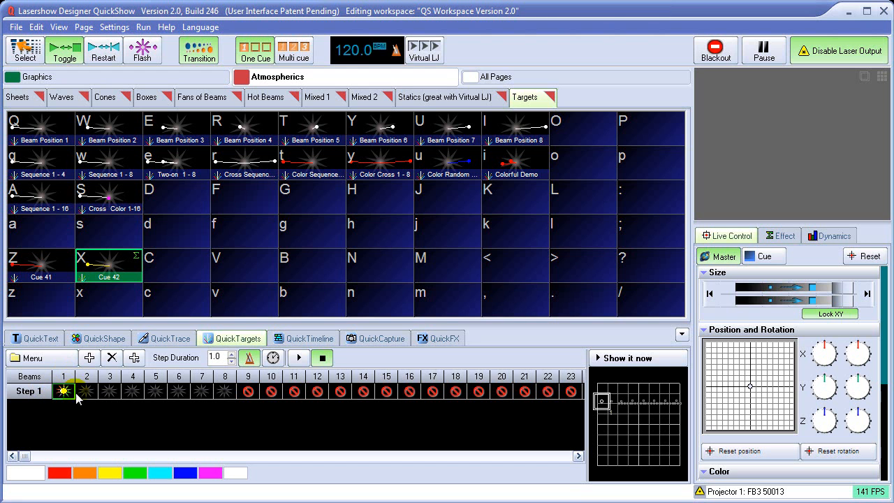
pyautogui.click(89, 358)
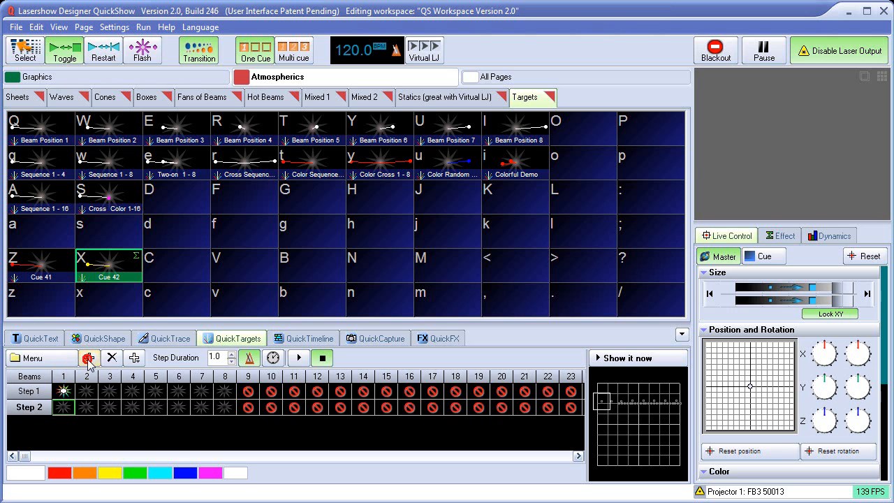
pyautogui.click(87, 409)
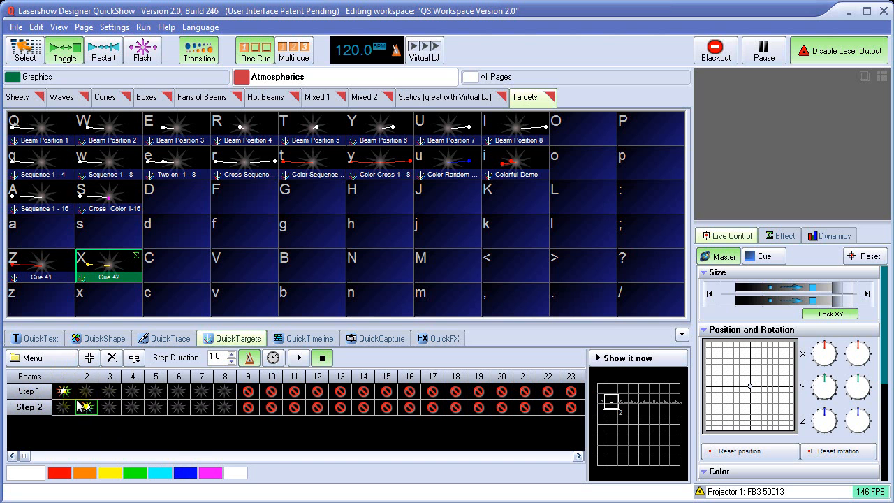
pyautogui.click(89, 359)
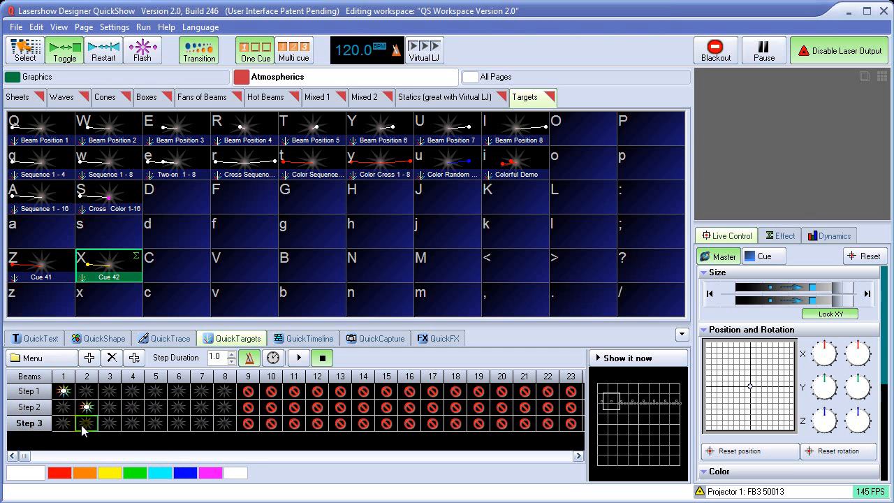
pyautogui.click(110, 423)
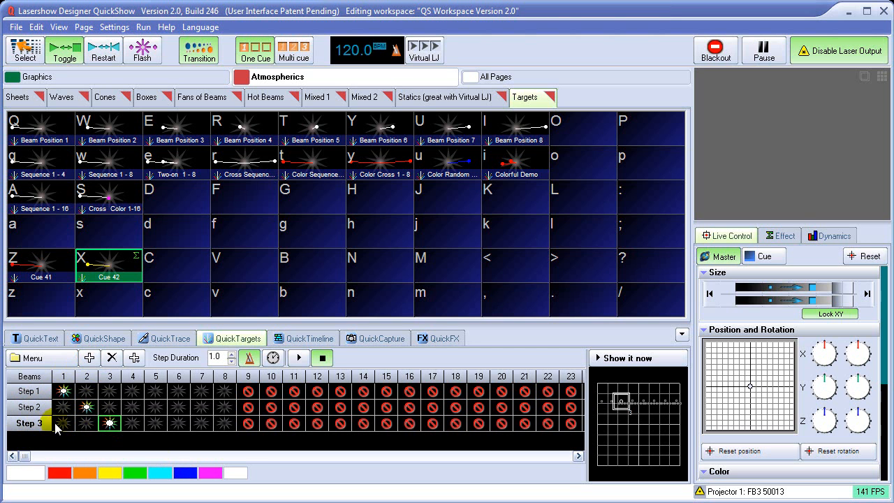
pyautogui.click(89, 358)
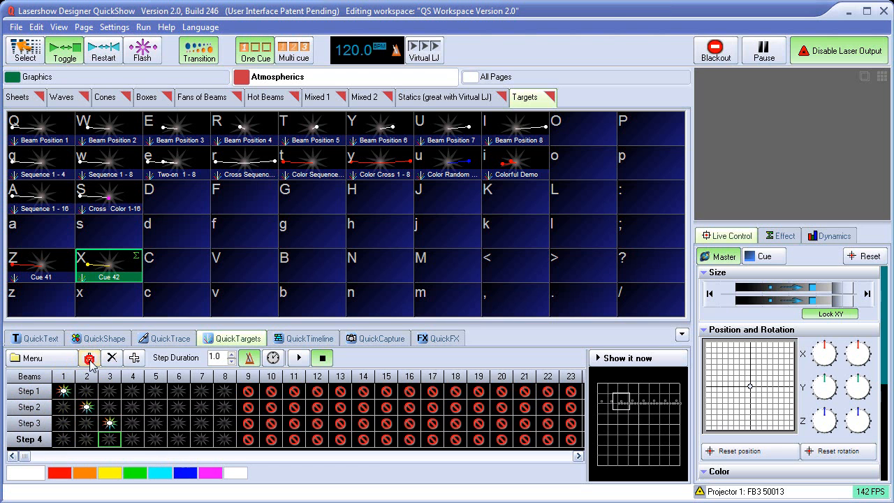
pyautogui.click(132, 439)
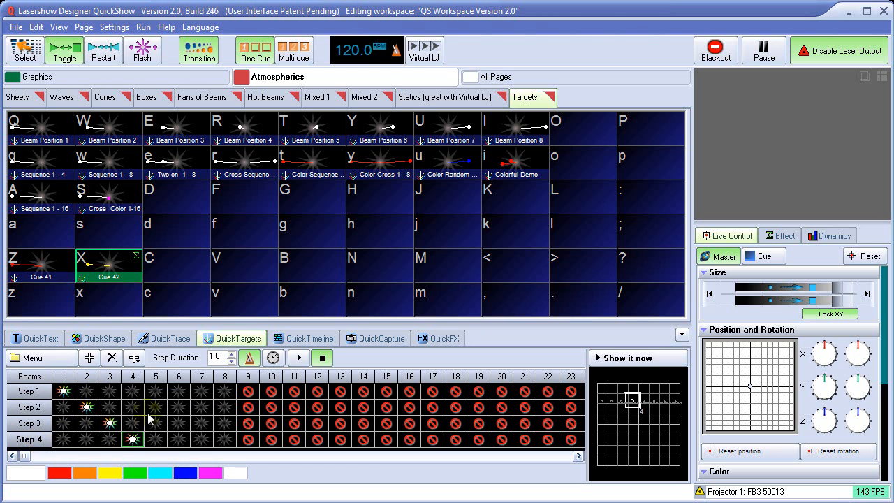
# Play the four-step sequence and tap the beat tempo to about 173 BPM.
pyautogui.click(299, 359)
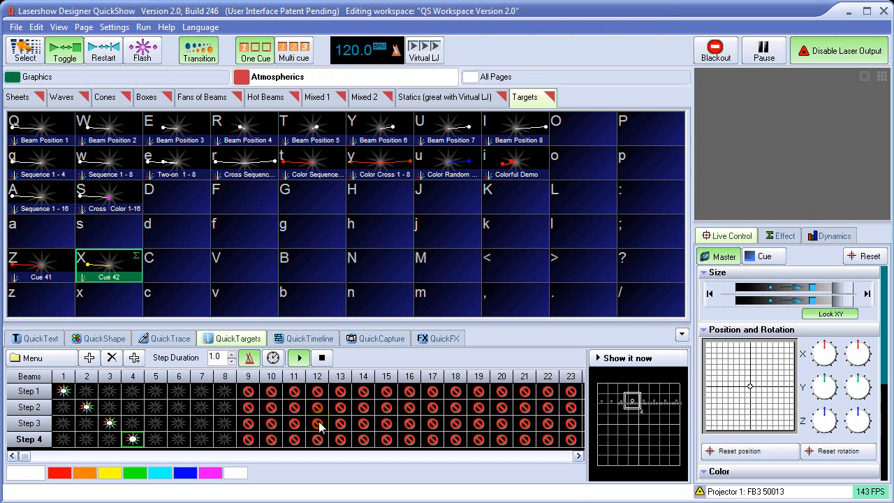
pyautogui.press('space')
pyautogui.press('space')
pyautogui.press('space')
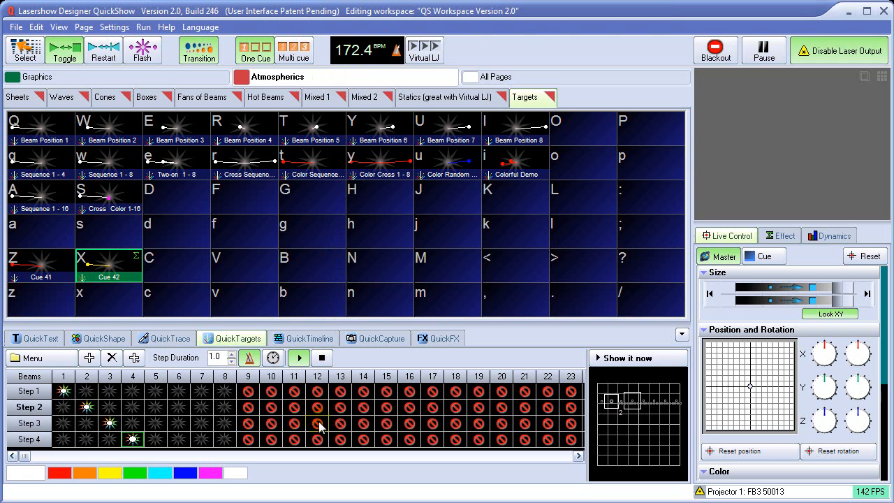
pyautogui.press('space')
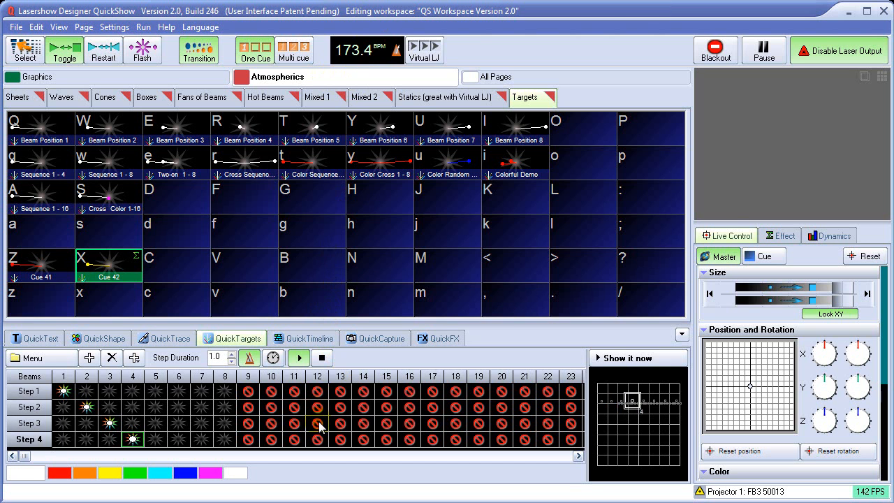
# Show the running four-step sequence in the live output and store it as a new cue in slot C.
pyautogui.click(618, 363)
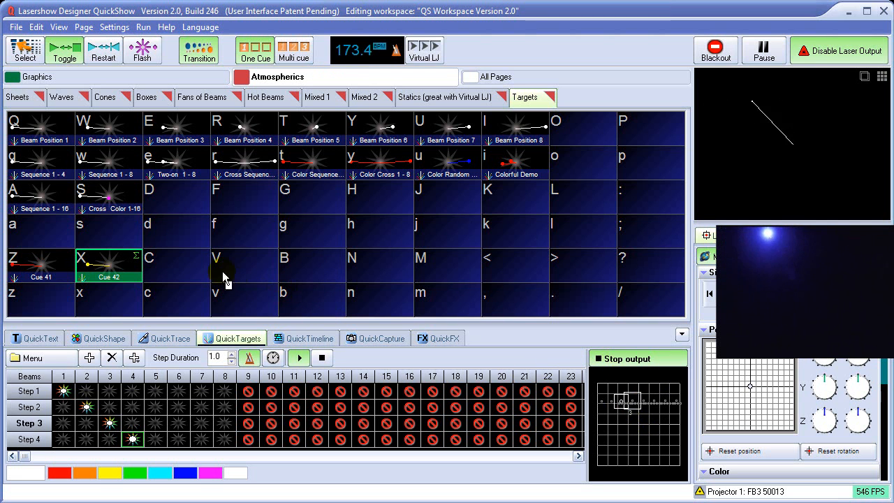
pyautogui.click(178, 278)
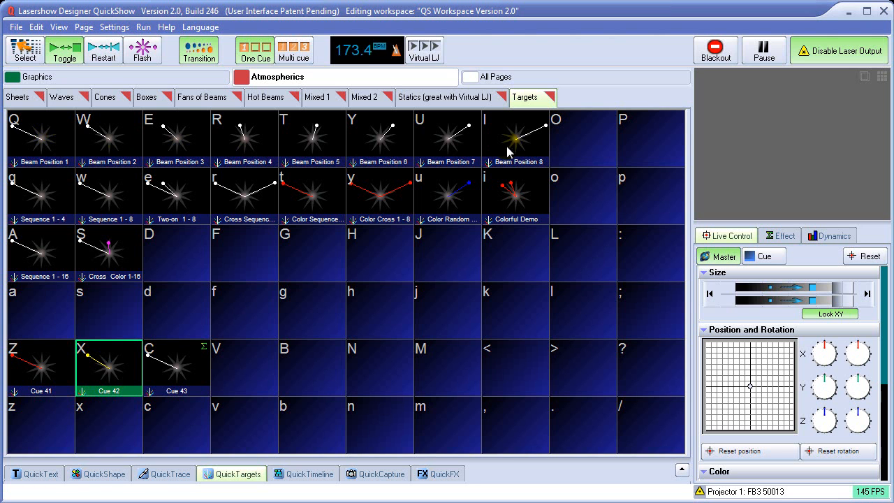
# Play the Beam Position cues one after another from 1 up to 7, then return to Beam Position 1 and stop it.
pyautogui.click(42, 143)
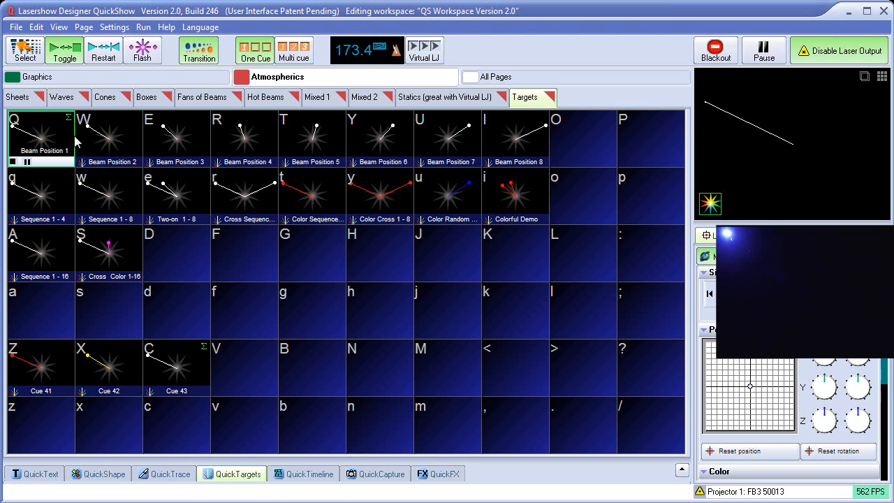
pyautogui.click(114, 140)
pyautogui.click(187, 142)
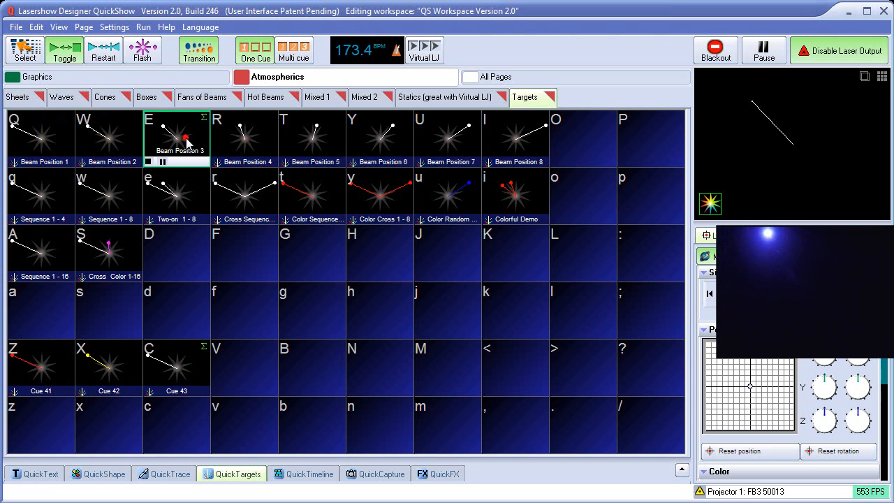
pyautogui.click(313, 140)
pyautogui.click(389, 136)
pyautogui.click(445, 136)
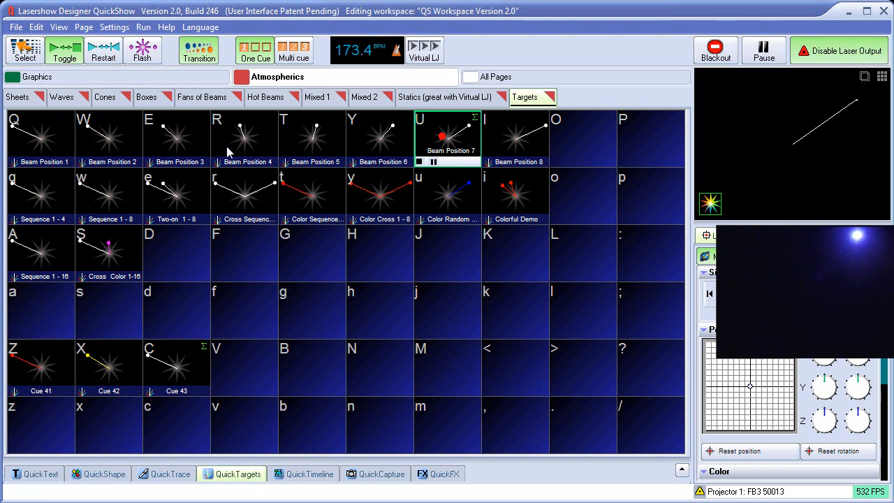
pyautogui.click(44, 138)
pyautogui.click(46, 143)
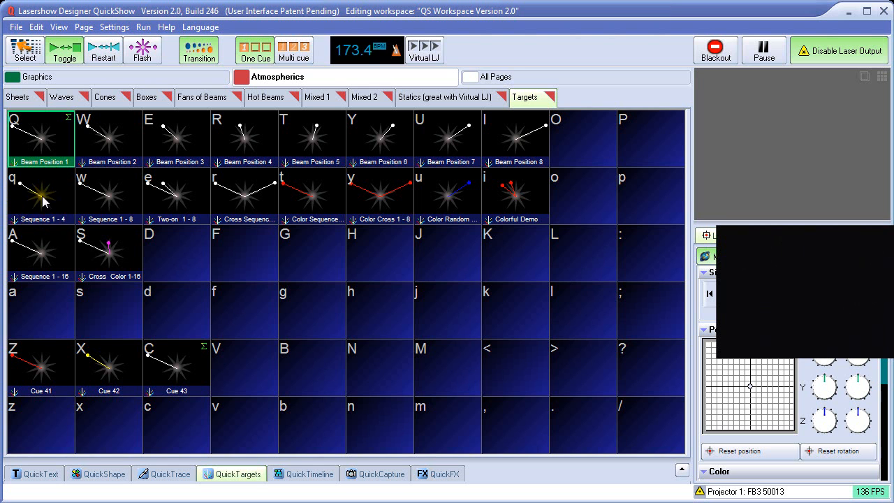
# Play the Sequence 1 - 4, Sequence 1 - 8, Two-on, Cross Sequence, Color Sequence and Color Random cues in turn, and stop the last.
pyautogui.click(42, 201)
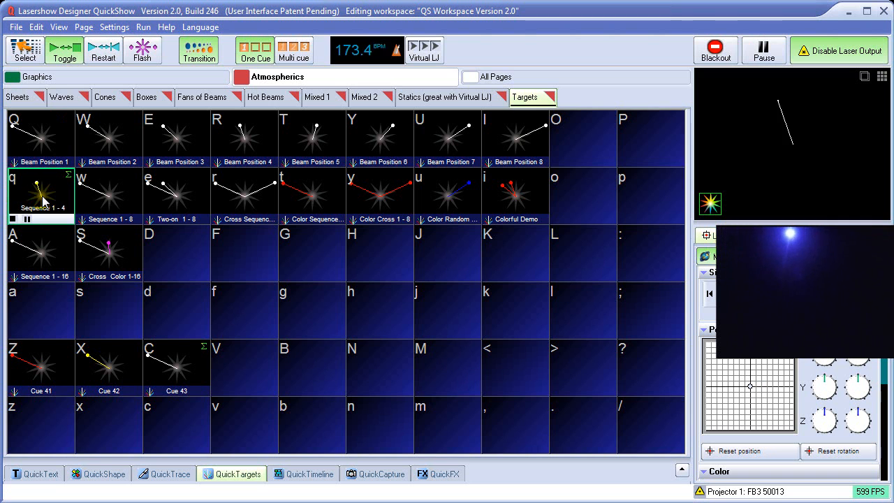
pyautogui.click(107, 203)
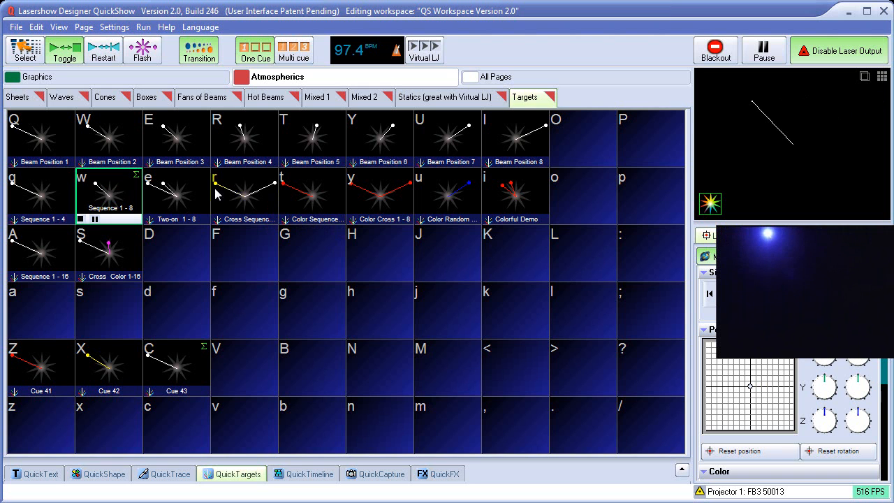
pyautogui.click(177, 199)
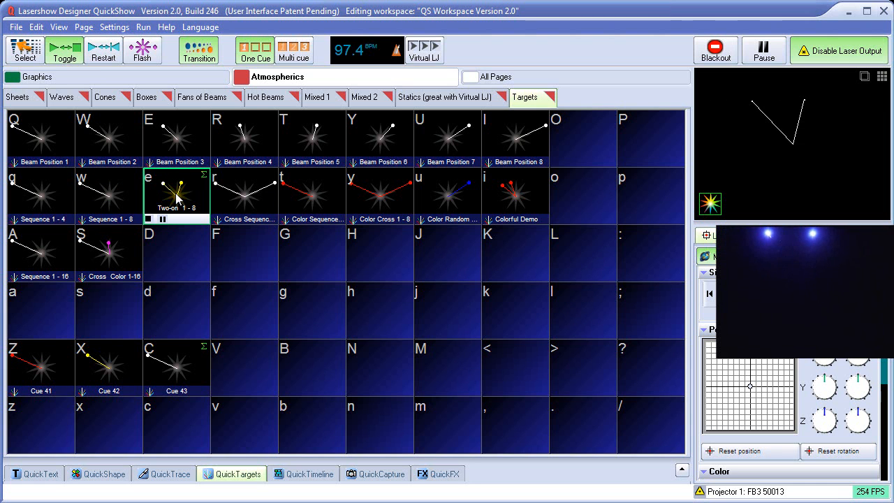
pyautogui.click(264, 209)
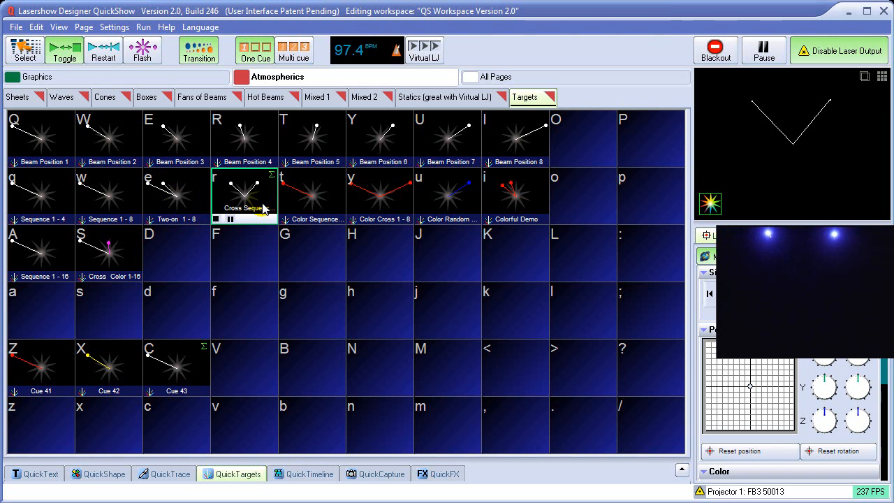
pyautogui.click(323, 204)
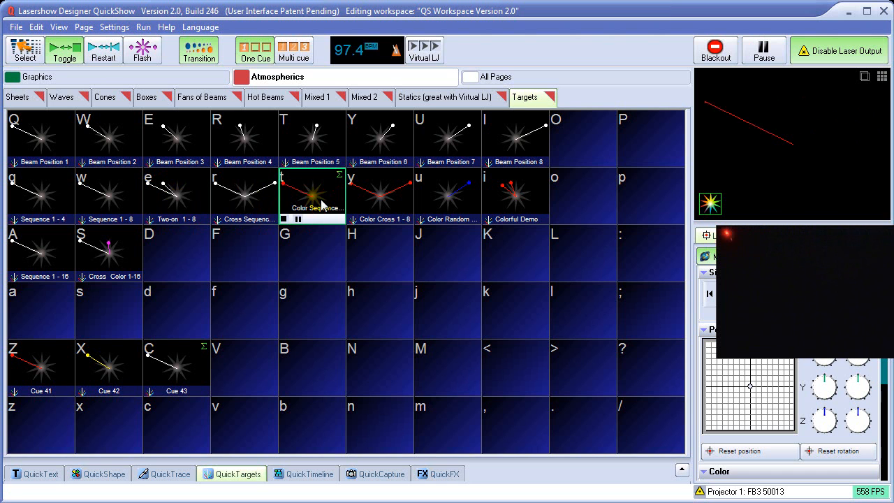
pyautogui.click(454, 200)
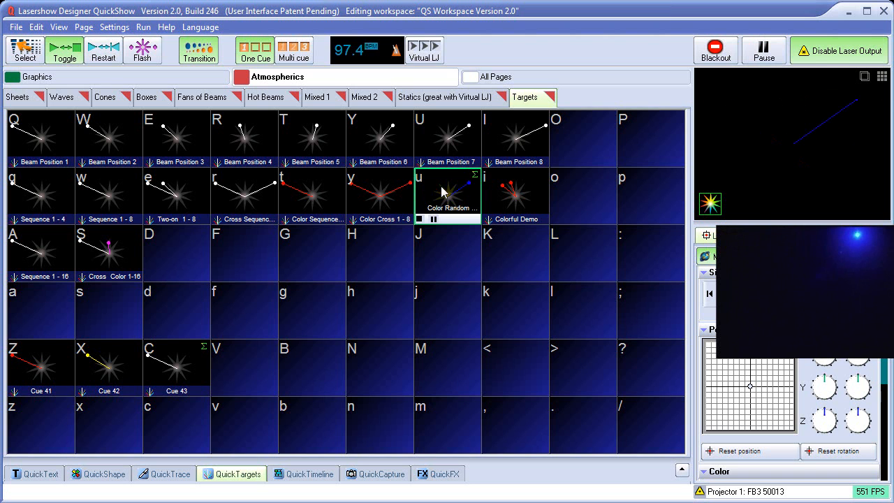
pyautogui.click(441, 192)
# Load the Color Random cue from slot u into the QuickTargets editor and review the beams and colours of its steps.
pyautogui.moveTo(442, 192); pyautogui.dragTo(241, 481)
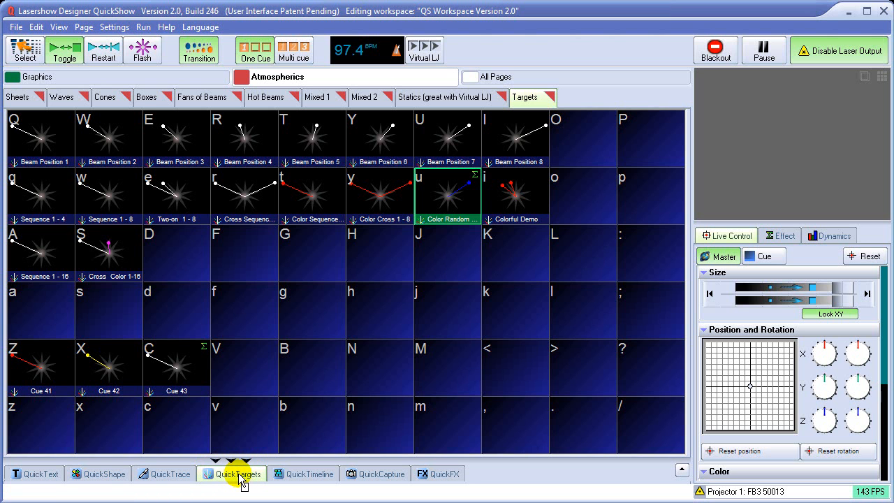
pyautogui.moveTo(242, 481); pyautogui.dragTo(236, 473)
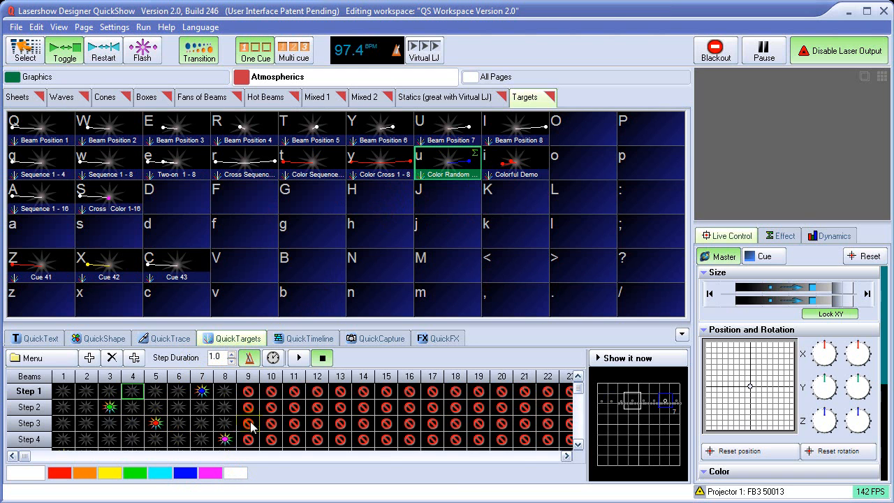
pyautogui.click(578, 446)
pyautogui.click(578, 445)
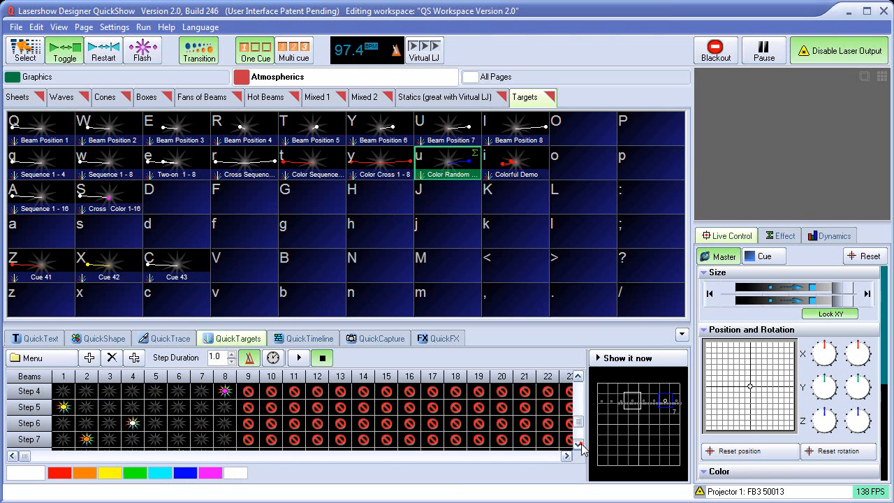
pyautogui.click(578, 445)
pyautogui.click(578, 446)
pyautogui.click(577, 376)
pyautogui.click(578, 376)
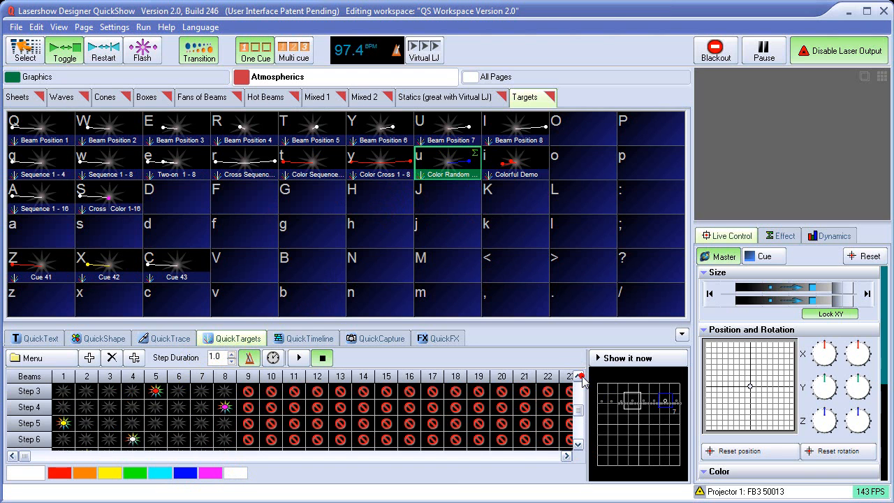
# Turn on beams 1 to 8 in white for Step 1 of the Color Random sequence.
pyautogui.click(577, 376)
pyautogui.click(578, 376)
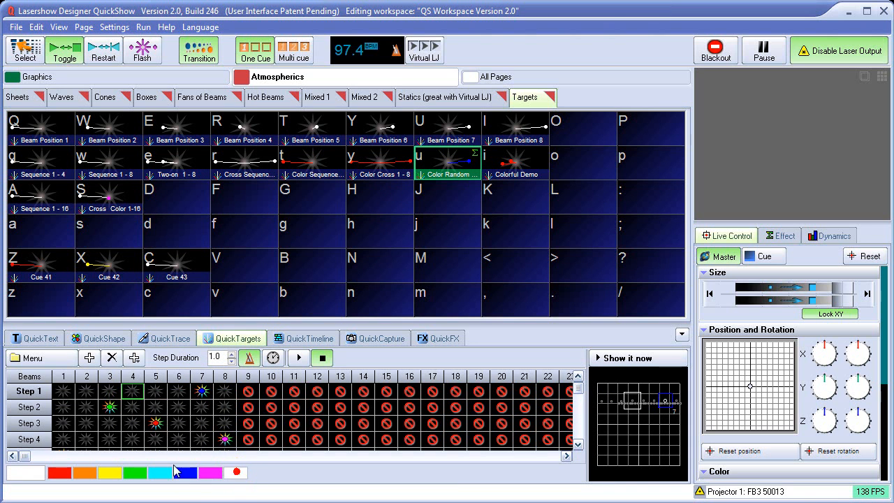
pyautogui.click(63, 391)
pyautogui.click(86, 391)
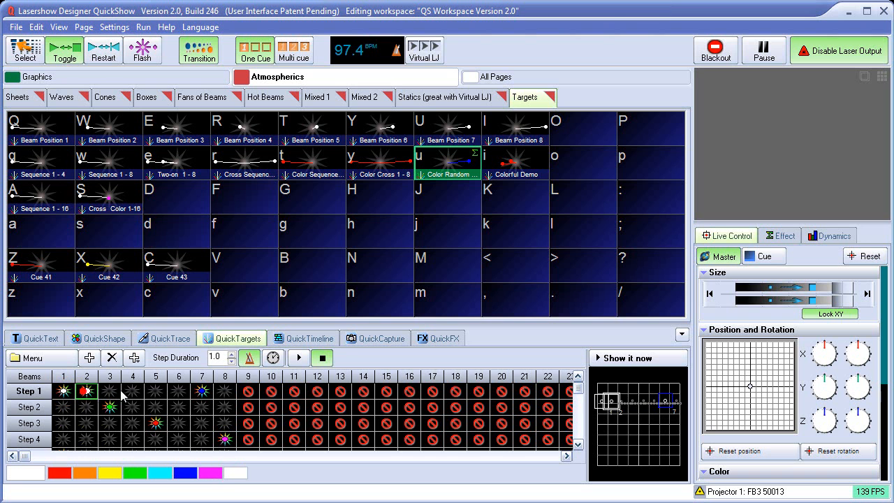
pyautogui.click(110, 391)
pyautogui.click(132, 391)
pyautogui.click(156, 392)
pyautogui.click(179, 391)
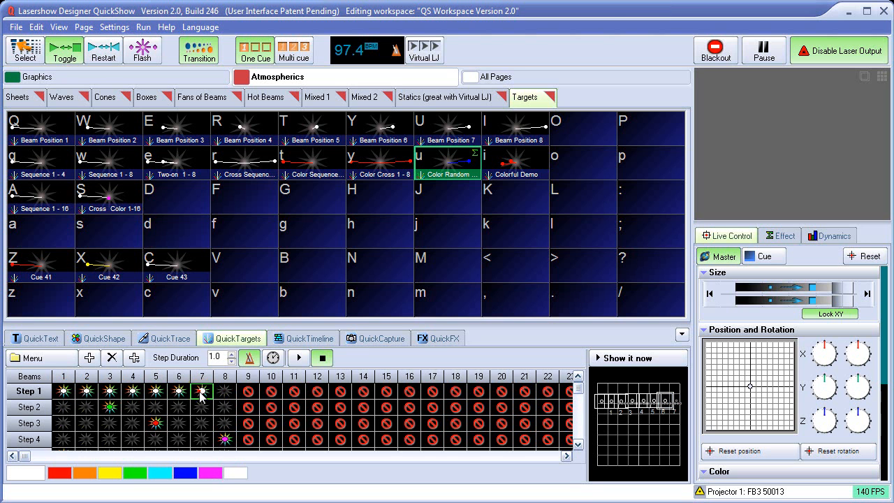
pyautogui.click(225, 393)
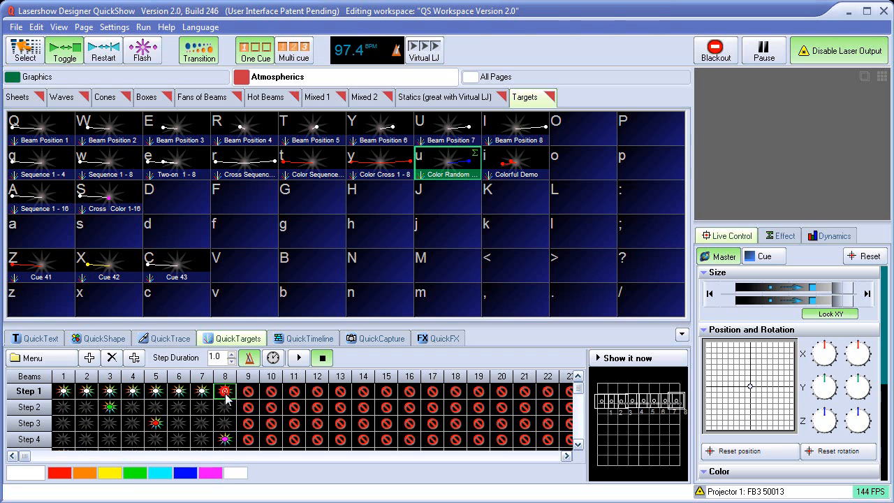
# Choose yellow and turn on beams 1 to 8 in that colour for Step 4.
pyautogui.click(118, 474)
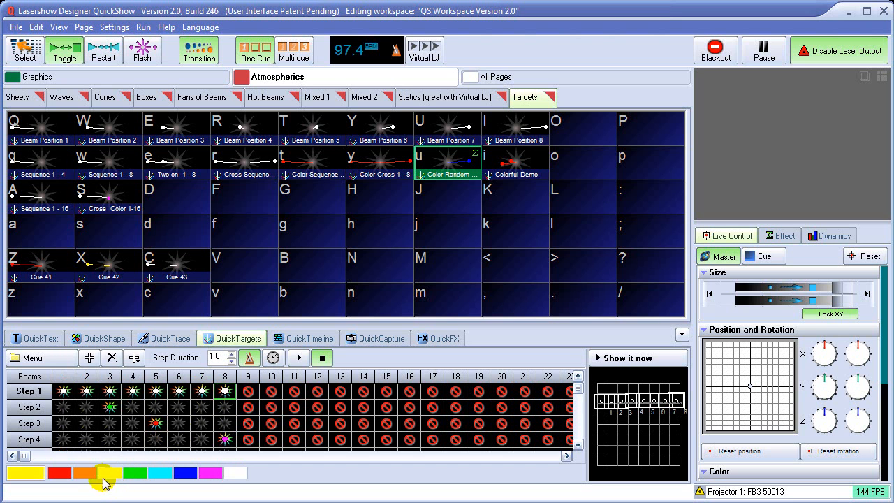
pyautogui.click(62, 440)
pyautogui.click(87, 439)
pyautogui.click(109, 440)
pyautogui.click(133, 440)
pyautogui.click(155, 440)
pyautogui.click(181, 441)
pyautogui.click(203, 440)
pyautogui.click(225, 441)
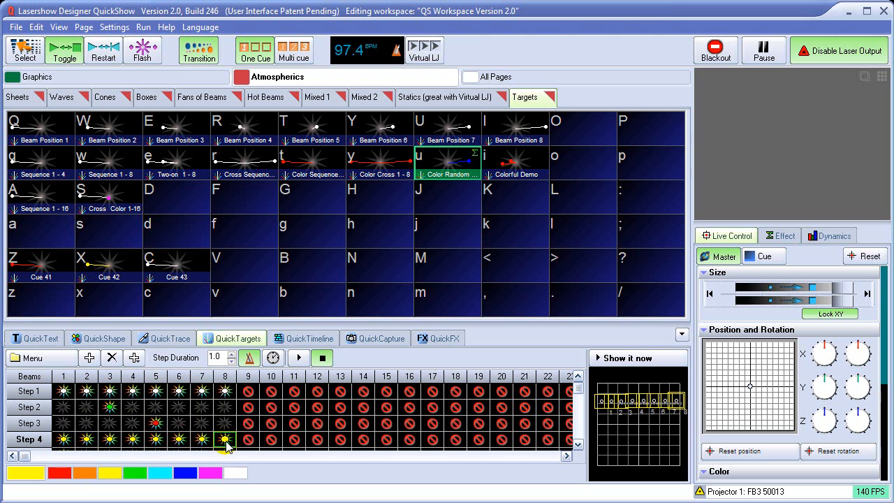
# Add an empty Step 9, play the edited sequence in the live output, and stop the playback.
pyautogui.click(89, 357)
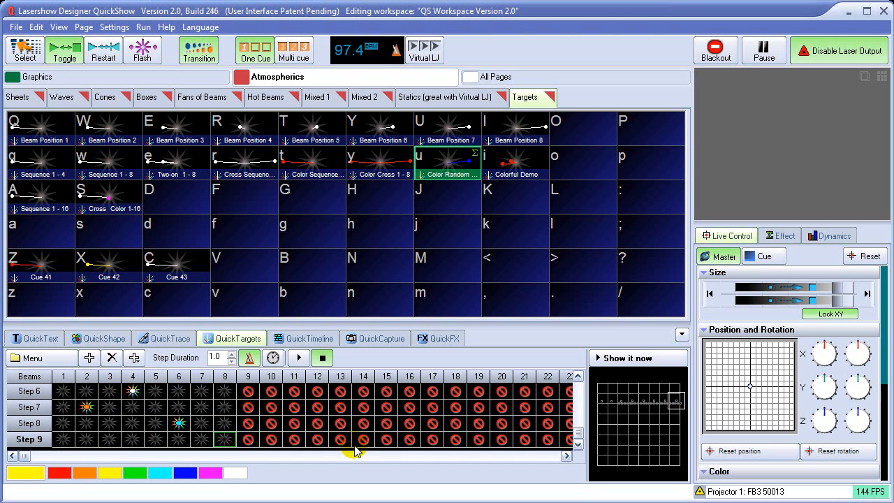
pyautogui.click(299, 358)
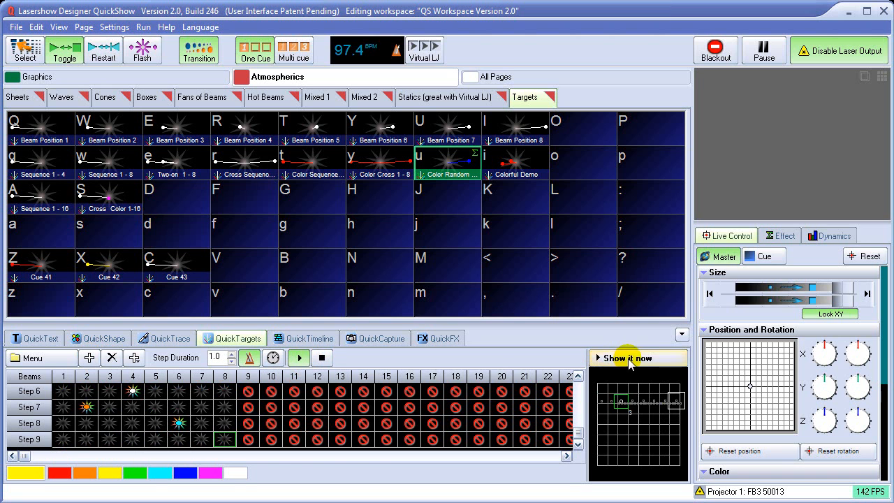
pyautogui.click(628, 358)
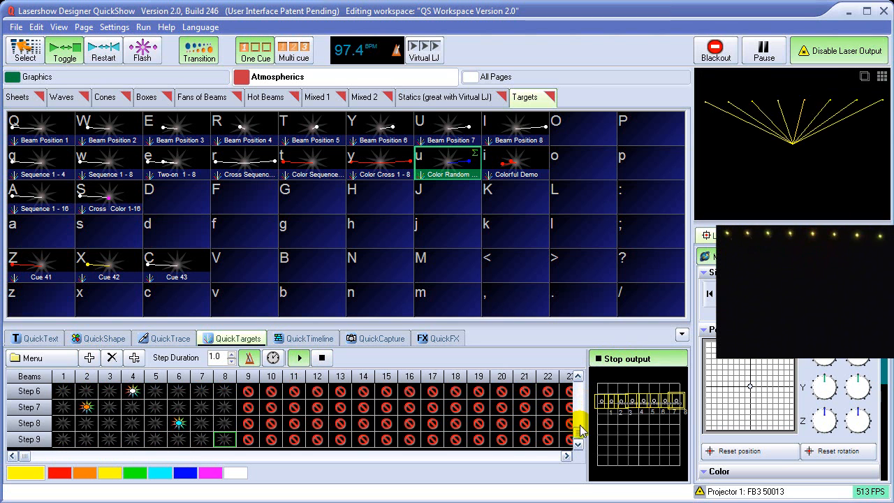
pyautogui.click(322, 359)
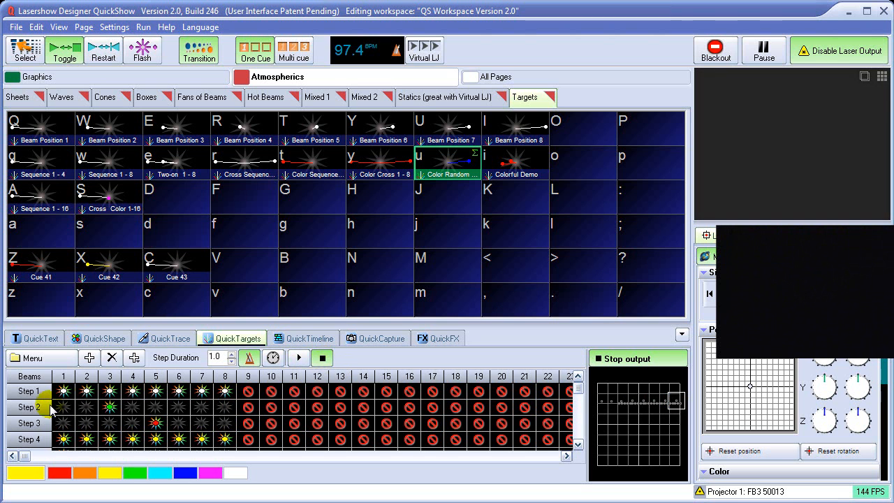
# Select Steps 1 to 4 individually, moving forward and back, to check each step's beams in the live output.
pyautogui.click(28, 391)
pyautogui.click(28, 407)
pyautogui.click(29, 423)
pyautogui.click(29, 440)
pyautogui.click(29, 424)
pyautogui.click(28, 407)
pyautogui.click(28, 391)
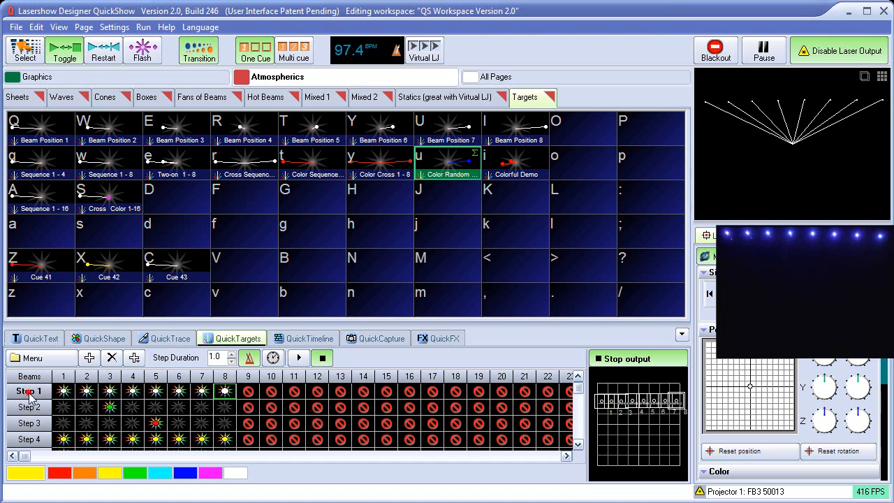
pyautogui.click(29, 407)
pyautogui.click(30, 424)
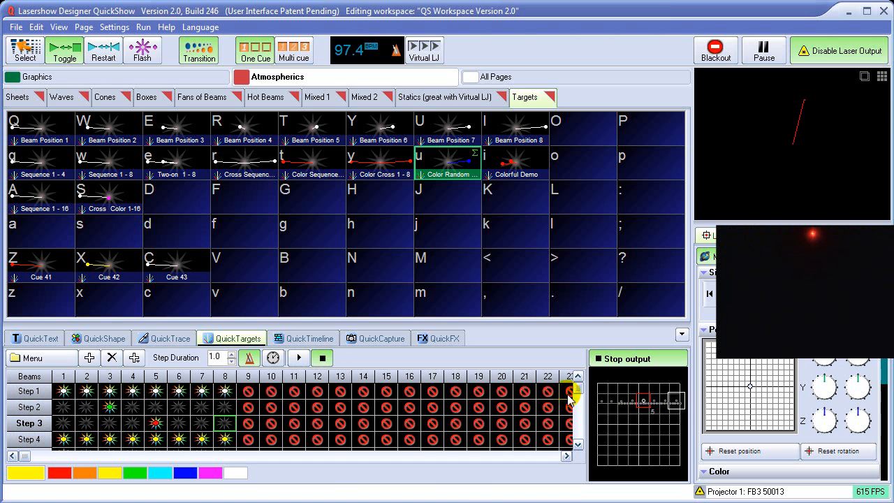
# Check Steps 9, 8, 7 and 6 individually in the live output and end on the empty Step 9.
pyautogui.moveTo(578, 395); pyautogui.dragTo(565, 438)
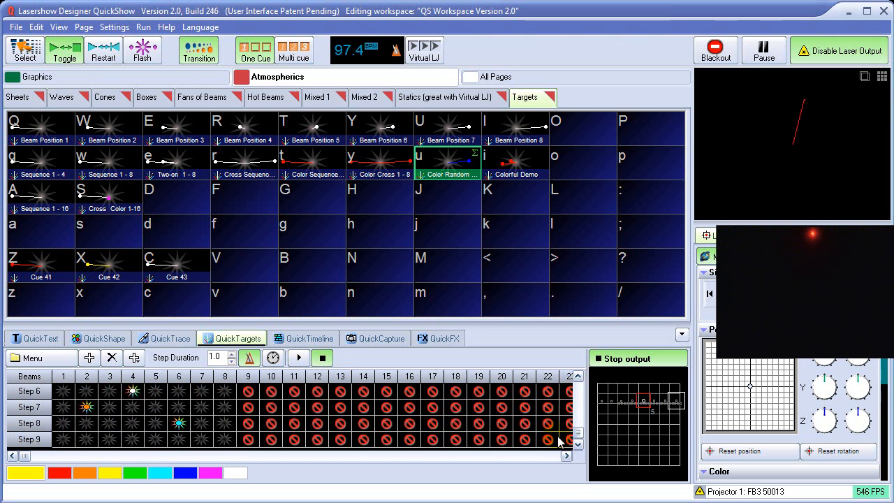
pyautogui.click(33, 438)
pyautogui.click(32, 424)
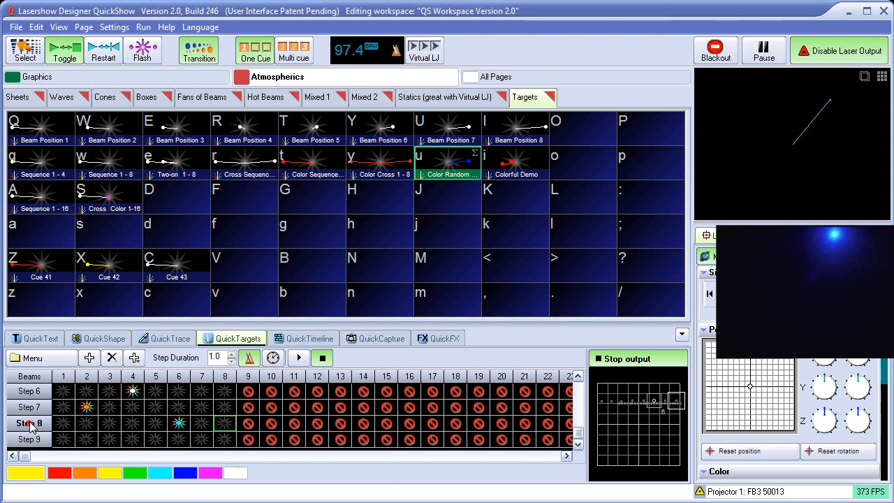
pyautogui.click(31, 406)
pyautogui.click(29, 391)
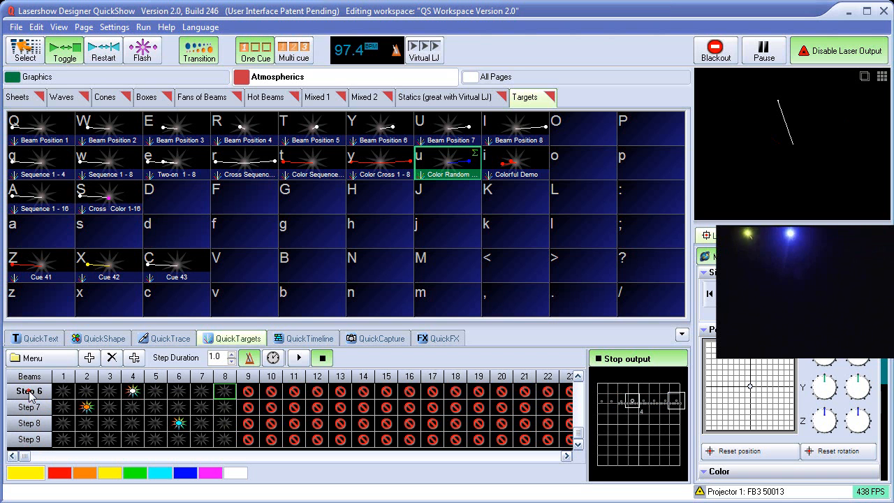
pyautogui.click(28, 439)
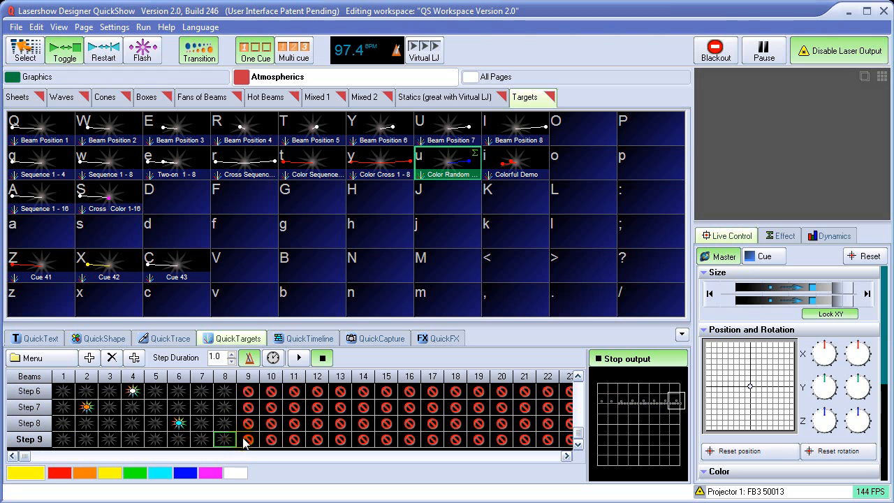
# Store the edited sequence as a new cue in slot >, play that cue, and stop it.
pyautogui.scroll(5, 531, 420)
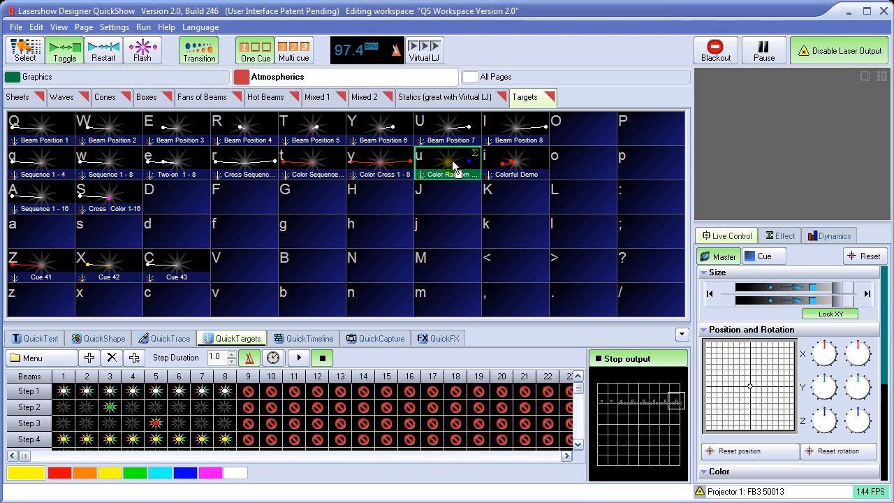
pyautogui.click(573, 274)
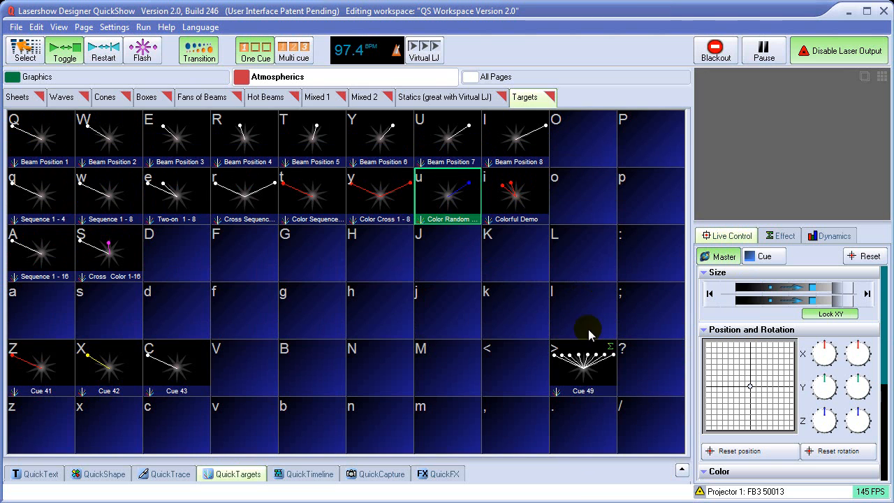
pyautogui.click(585, 376)
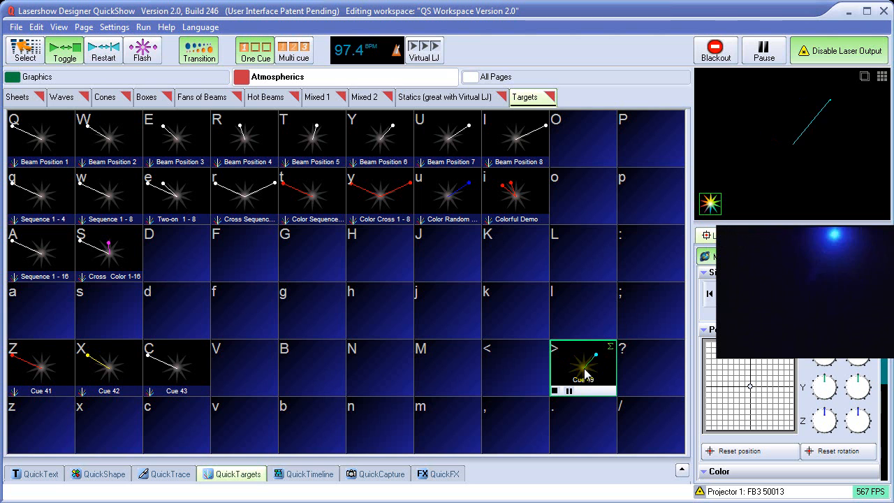
pyautogui.click(578, 372)
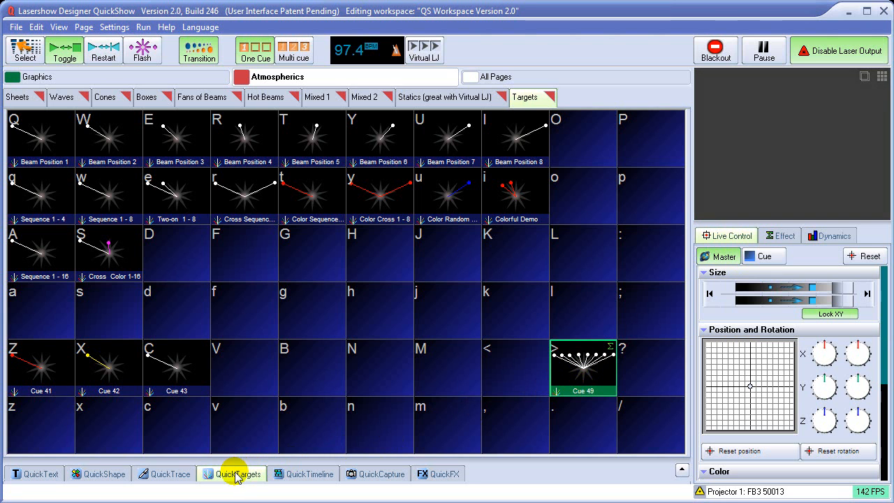
# Open the QuickTargets Beam Settings and select Beams 2, 3 and 4 one after another.
pyautogui.click(114, 29)
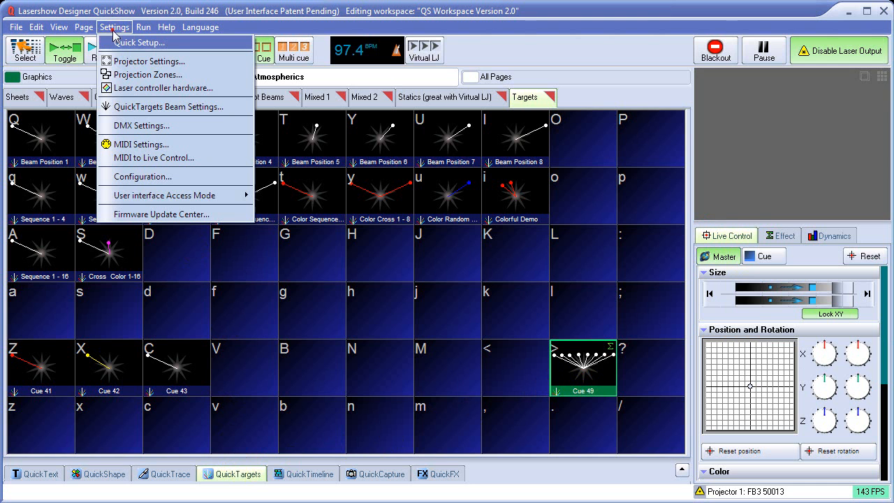
pyautogui.click(150, 107)
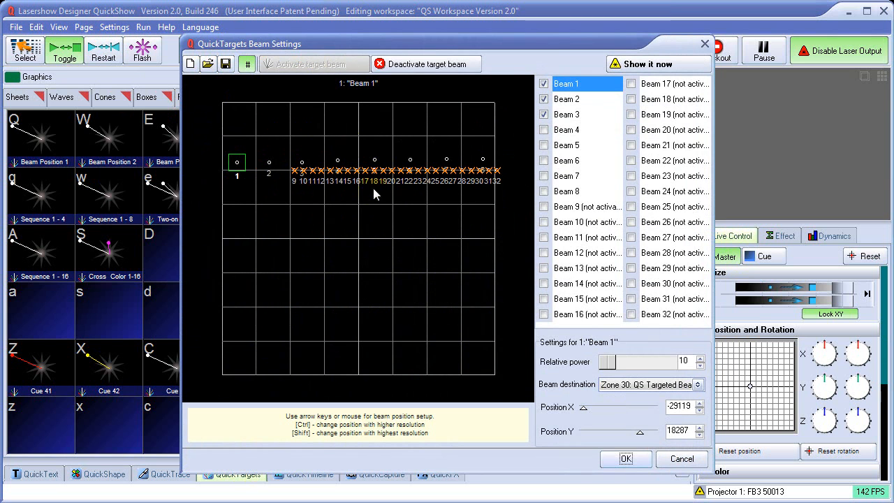
pyautogui.click(566, 98)
pyautogui.click(566, 114)
pyautogui.click(566, 130)
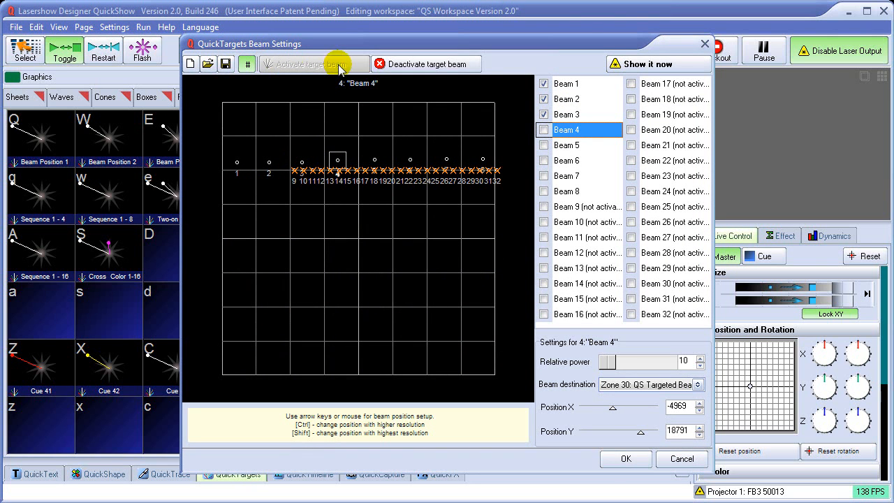
# Show the beams in the live output and switch individual beams on and off until only Beam 8 is on.
pyautogui.click(648, 64)
pyautogui.click(544, 130)
pyautogui.click(544, 146)
pyautogui.click(544, 161)
pyautogui.click(545, 176)
pyautogui.click(544, 161)
pyautogui.click(544, 146)
pyautogui.click(544, 129)
pyautogui.click(544, 114)
pyautogui.click(544, 100)
pyautogui.click(545, 84)
pyautogui.click(544, 177)
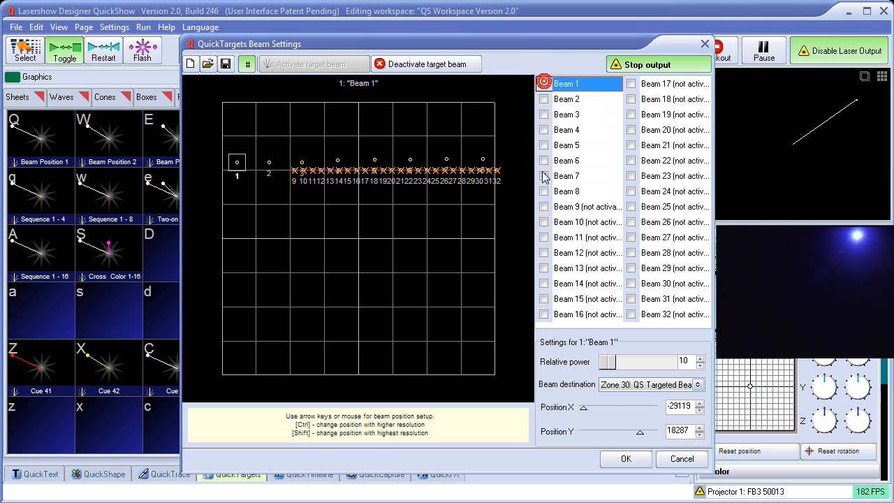
pyautogui.click(544, 191)
pyautogui.click(544, 176)
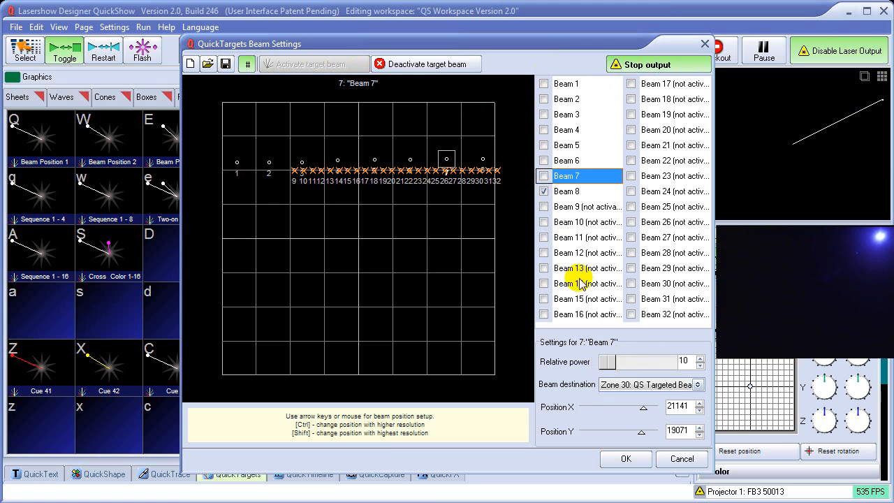
# Try a relative power of 35 for Beam 8 and set it back to 10.
pyautogui.click(549, 191)
pyautogui.click(608, 368)
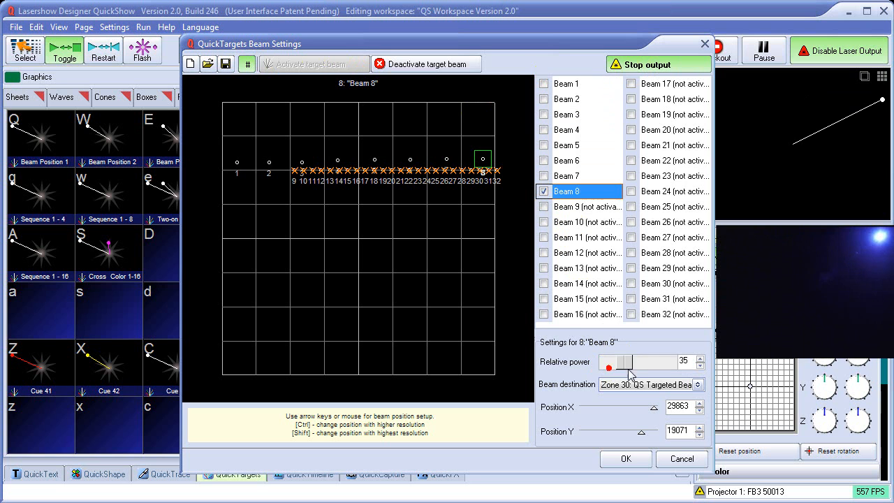
pyautogui.moveTo(619, 365); pyautogui.dragTo(596, 370)
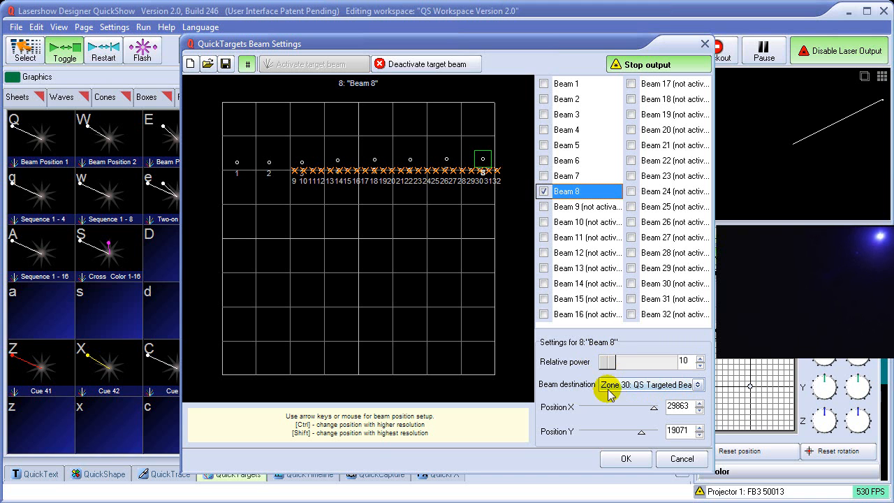
# Look through the projection zones offered as Beam 8's destination without choosing another one.
pyautogui.click(697, 385)
pyautogui.click(698, 390)
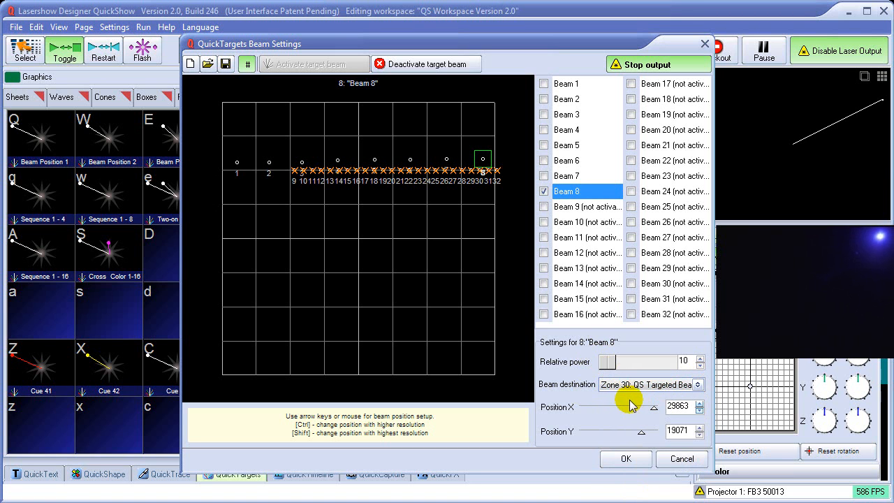
pyautogui.click(698, 385)
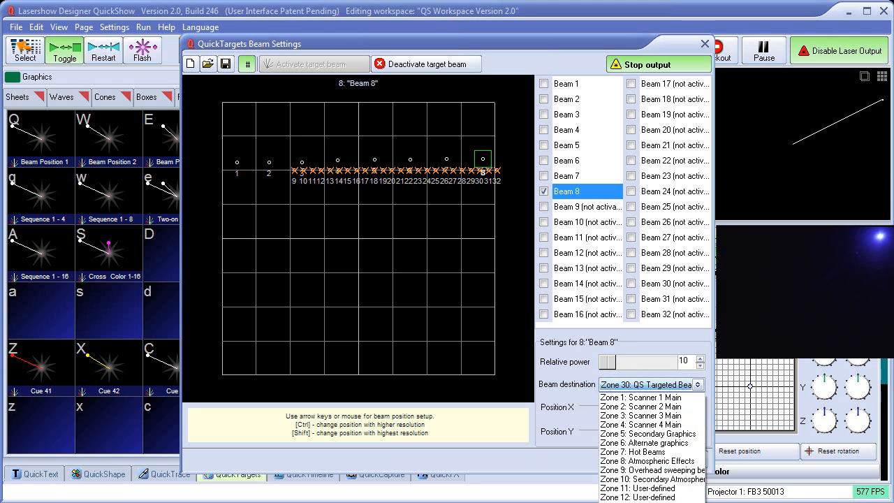
pyautogui.click(697, 385)
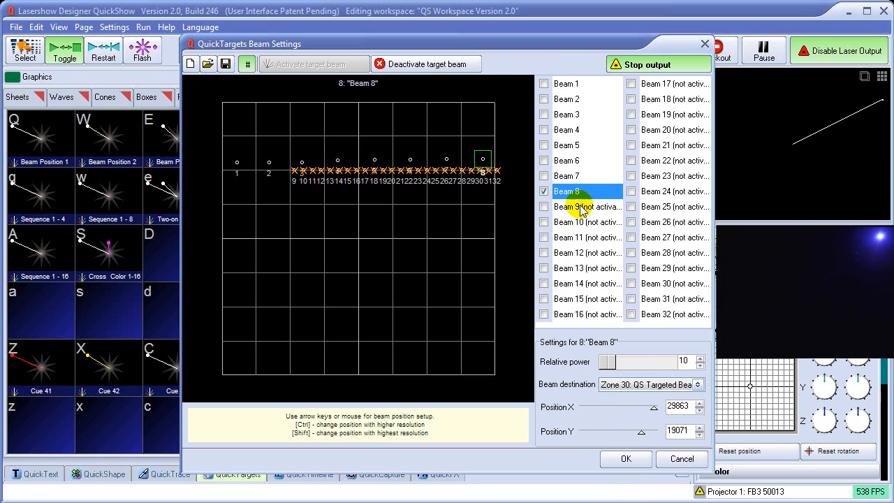
# Set Beam 16's destination to Zone 15: Mirror Ball 1 and accept the beam settings.
pyautogui.click(594, 315)
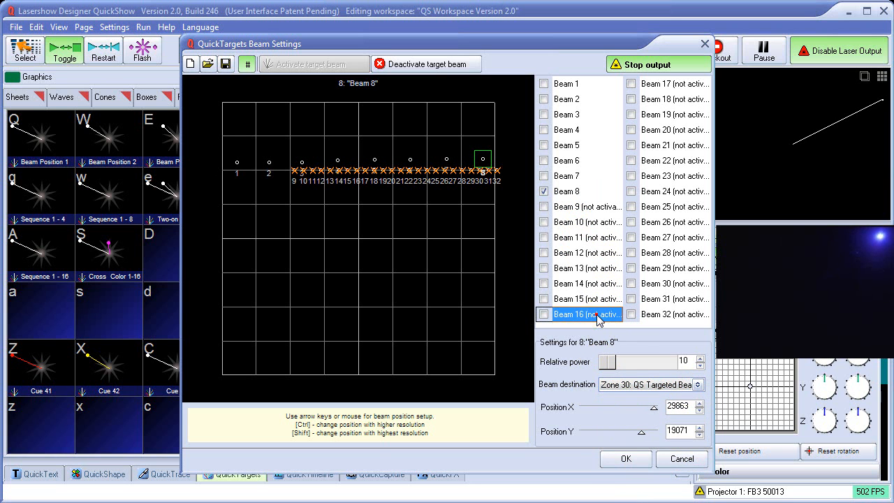
pyautogui.click(698, 387)
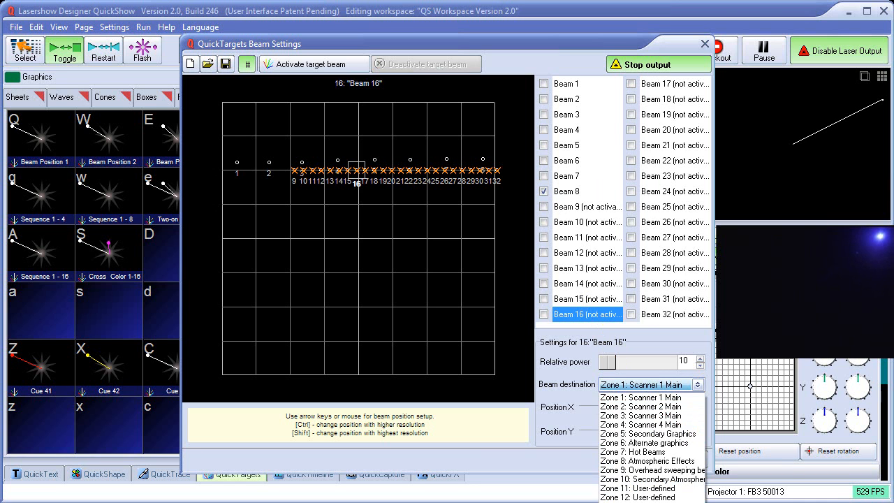
pyautogui.click(632, 502)
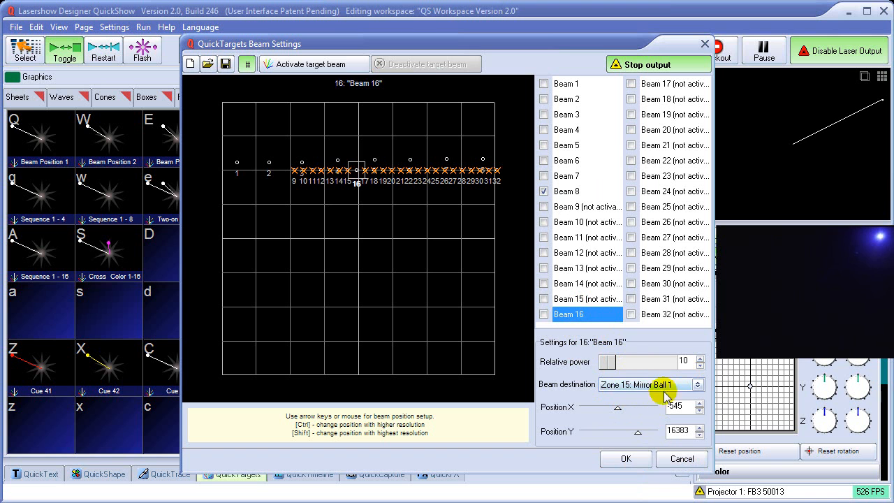
pyautogui.click(629, 459)
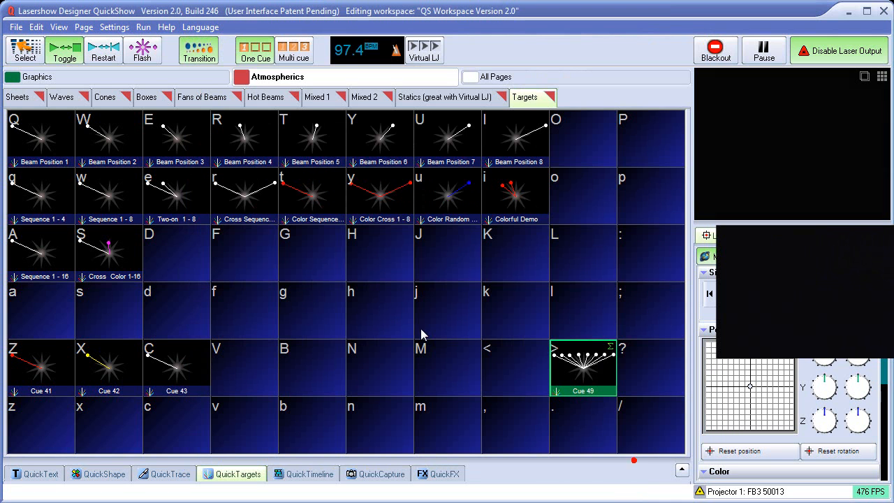
# Show the grid test pattern for projection Zone 30: QS Targeted Beams, inspect its geometric correction, and accept the zone settings.
pyautogui.click(114, 27)
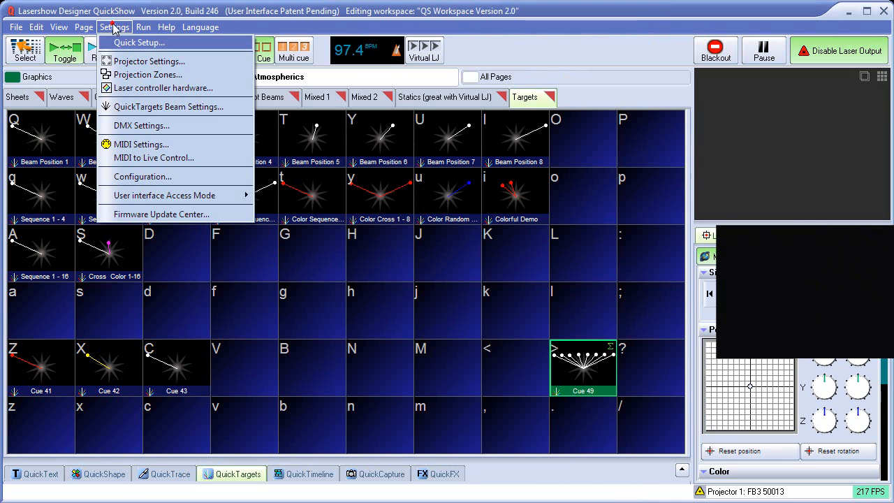
pyautogui.click(130, 74)
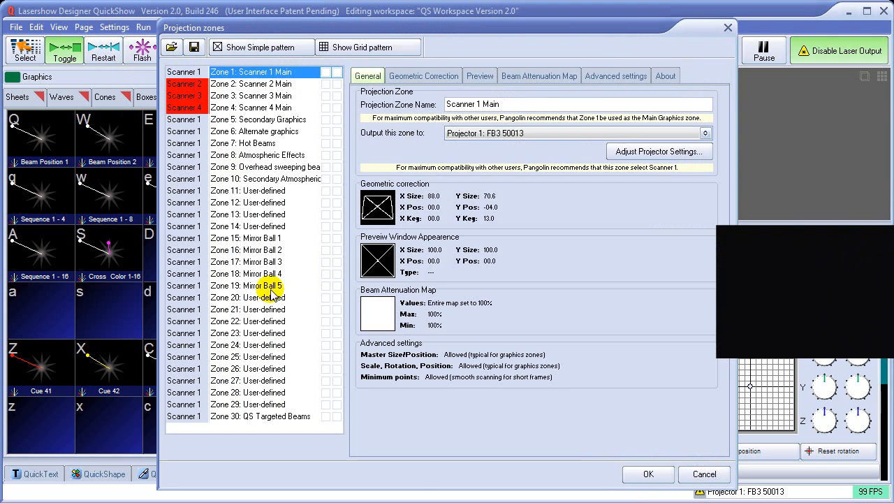
pyautogui.click(266, 416)
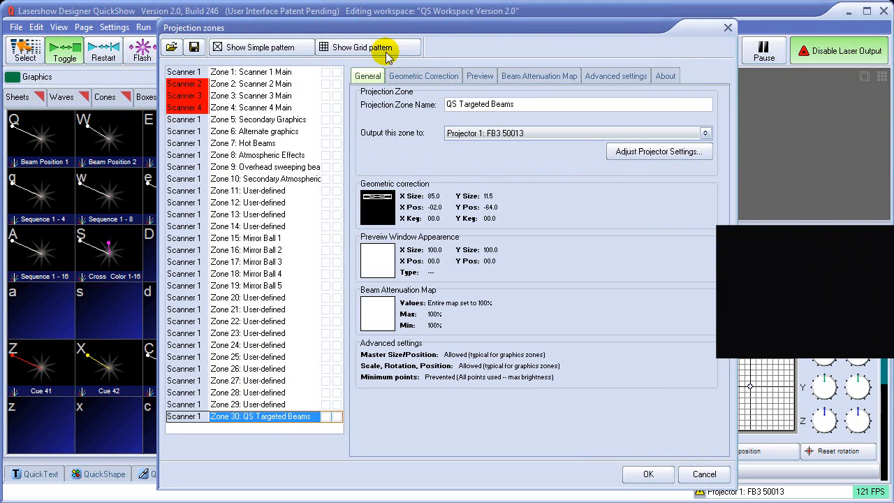
pyautogui.click(334, 49)
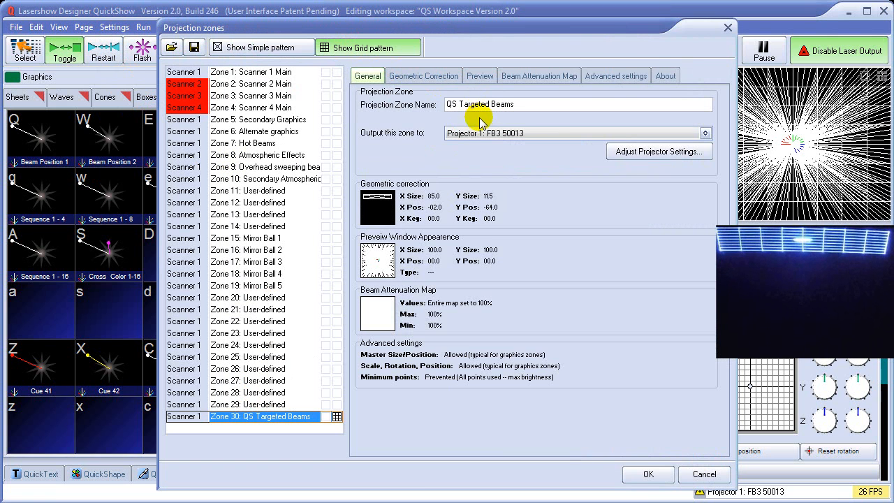
pyautogui.click(427, 77)
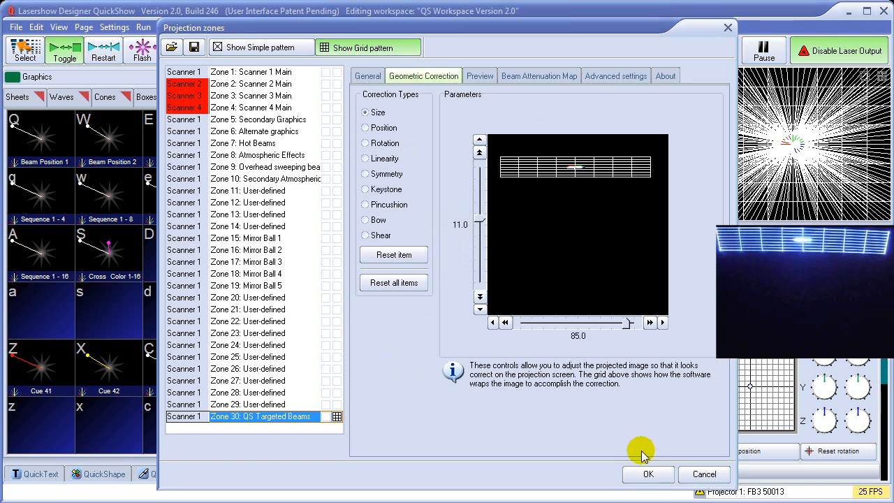
pyautogui.click(642, 473)
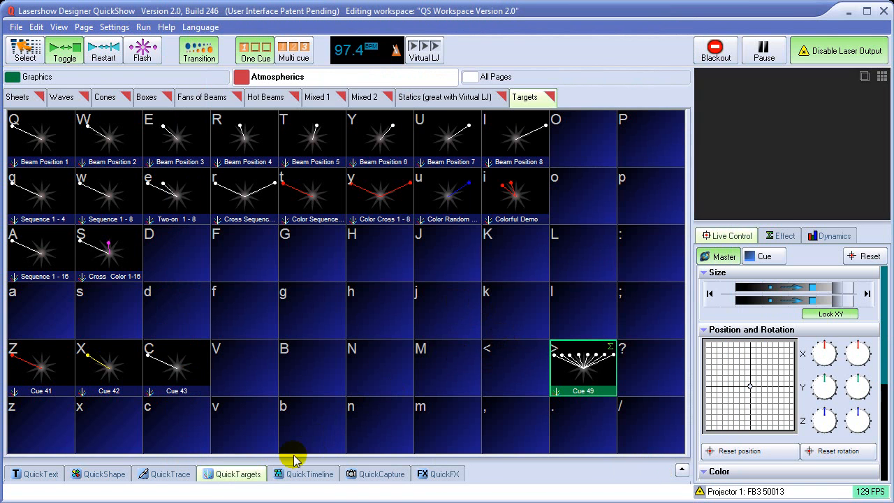
# Clear the current QuickTargets sequence to a blank one and collapse the sequence editor.
pyautogui.click(241, 476)
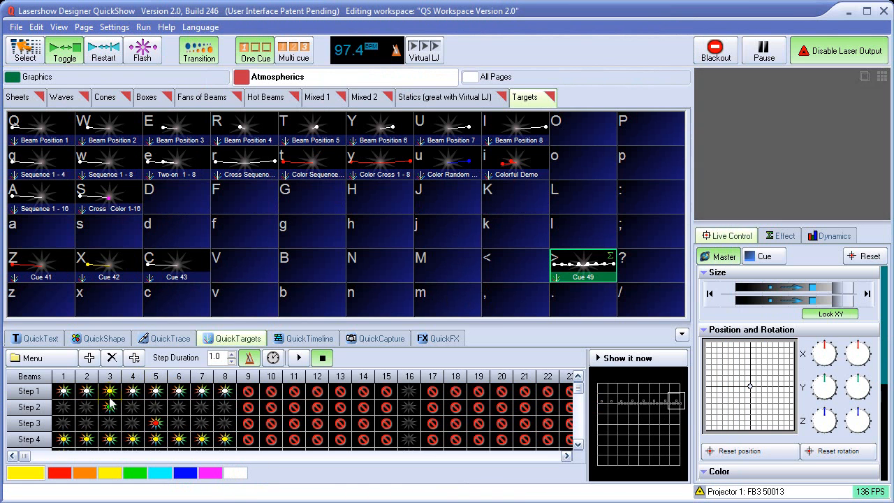
pyautogui.click(36, 359)
pyautogui.moveTo(44, 375)
pyautogui.click(128, 376)
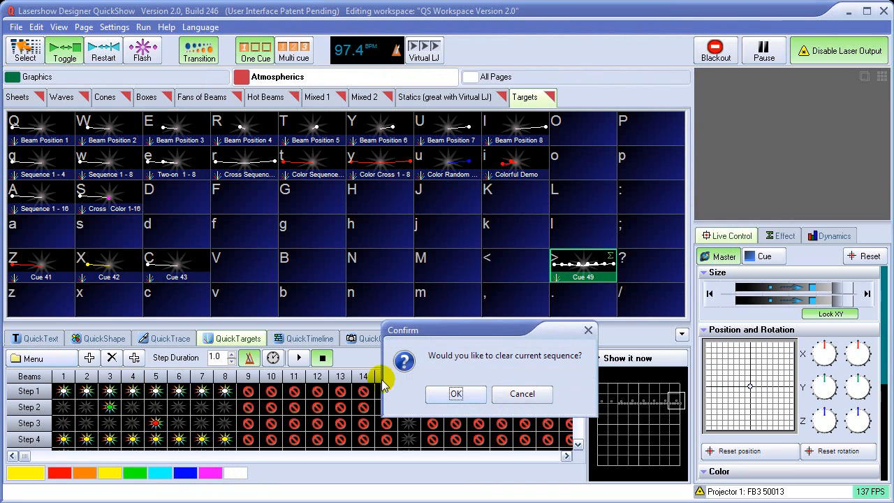
pyautogui.click(456, 393)
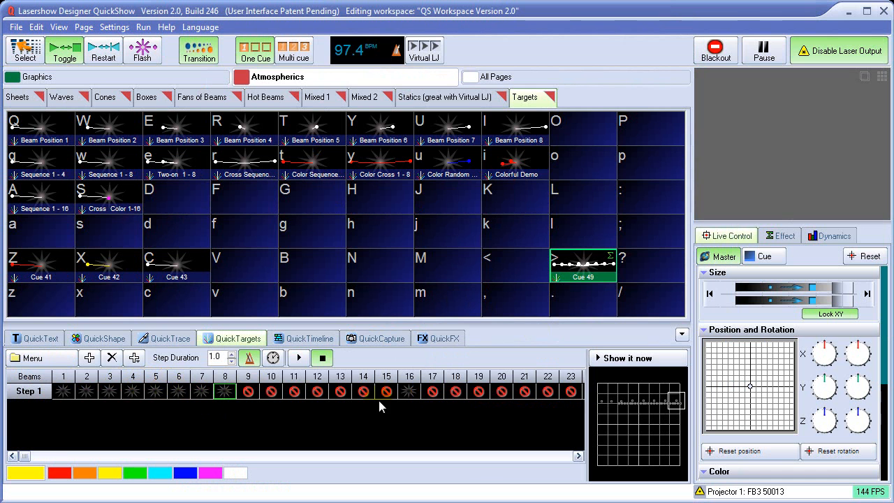
pyautogui.click(681, 335)
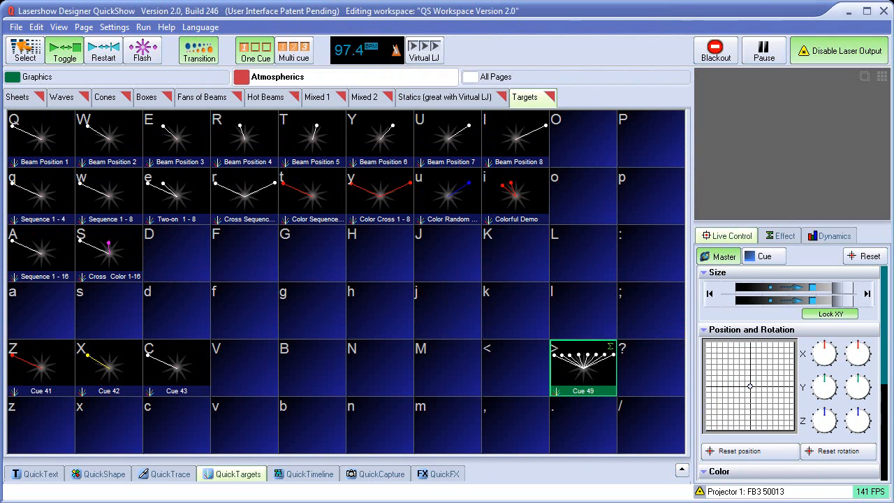